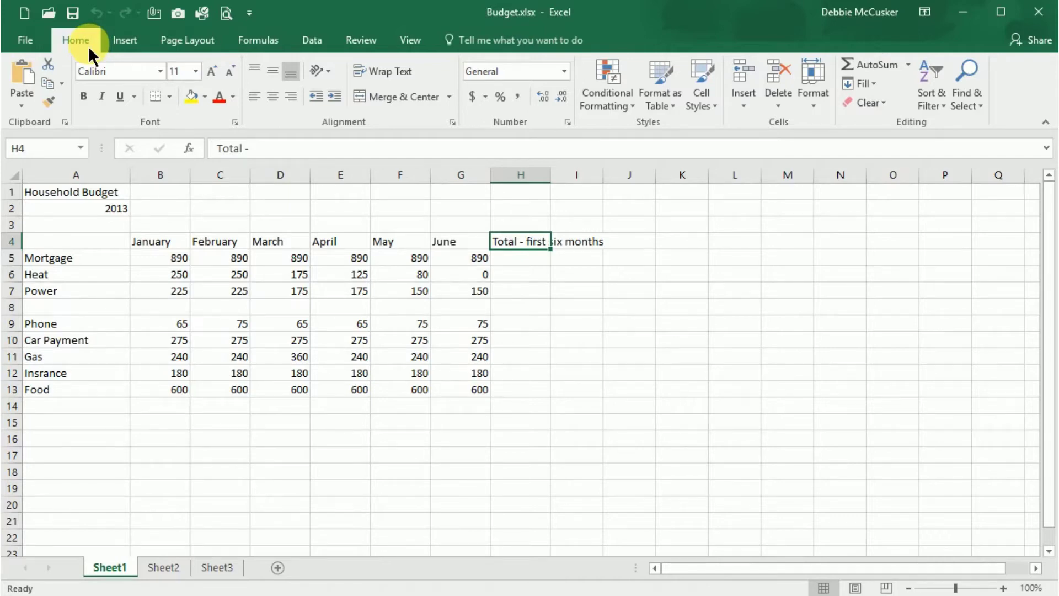
Tick Developer under Main Tabs in Excel Options' Customize Ribbon and confirm
{"action": "left_click", "coordinate": [24, 43]}
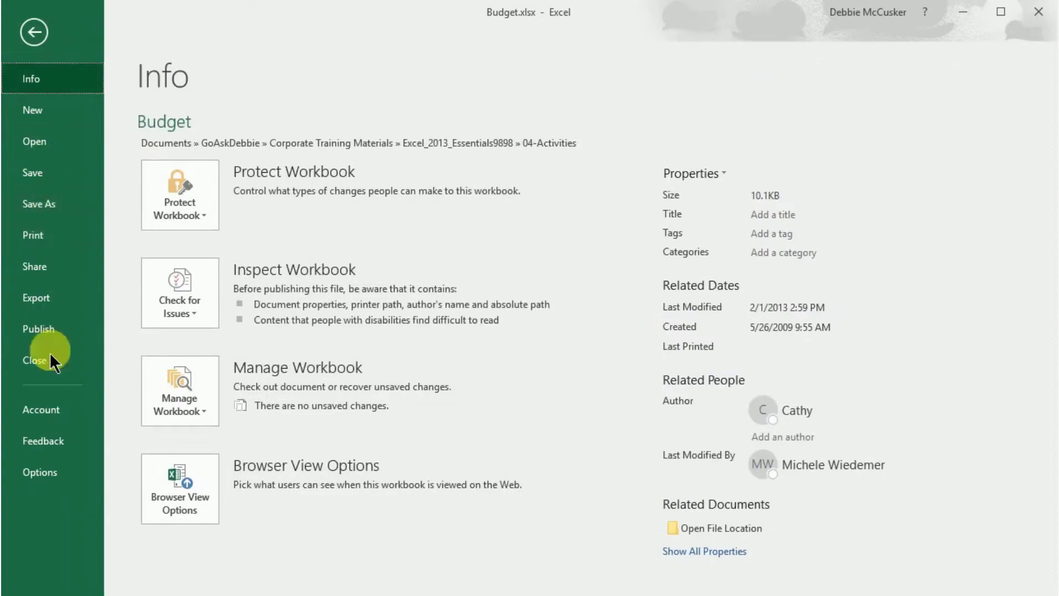
{"action": "left_click", "coordinate": [39, 471]}
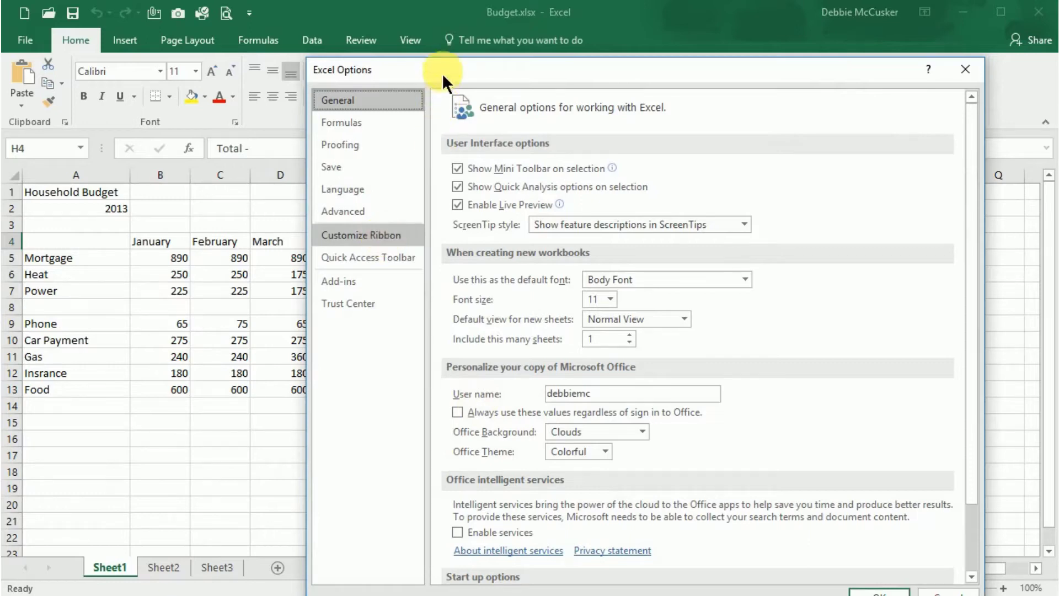
{"action": "left_click_drag", "start_coordinate": [441, 70], "coordinate": [422, 46]}
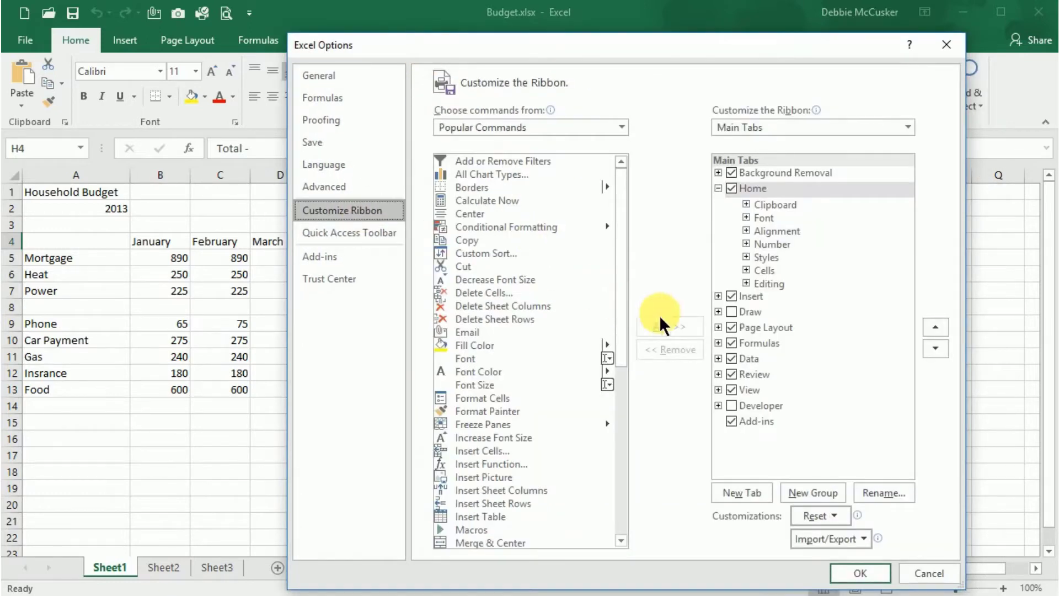
{"action": "left_click", "coordinate": [733, 408]}
{"action": "left_click", "coordinate": [846, 571]}
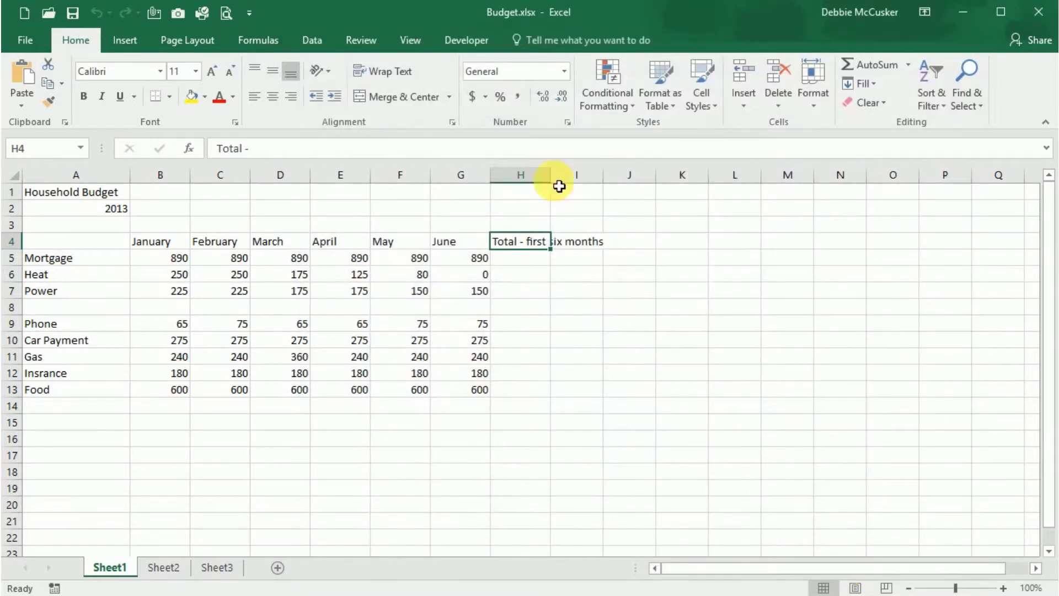
Switch to the Developer tab to view its groups
{"action": "left_click", "coordinate": [456, 48]}
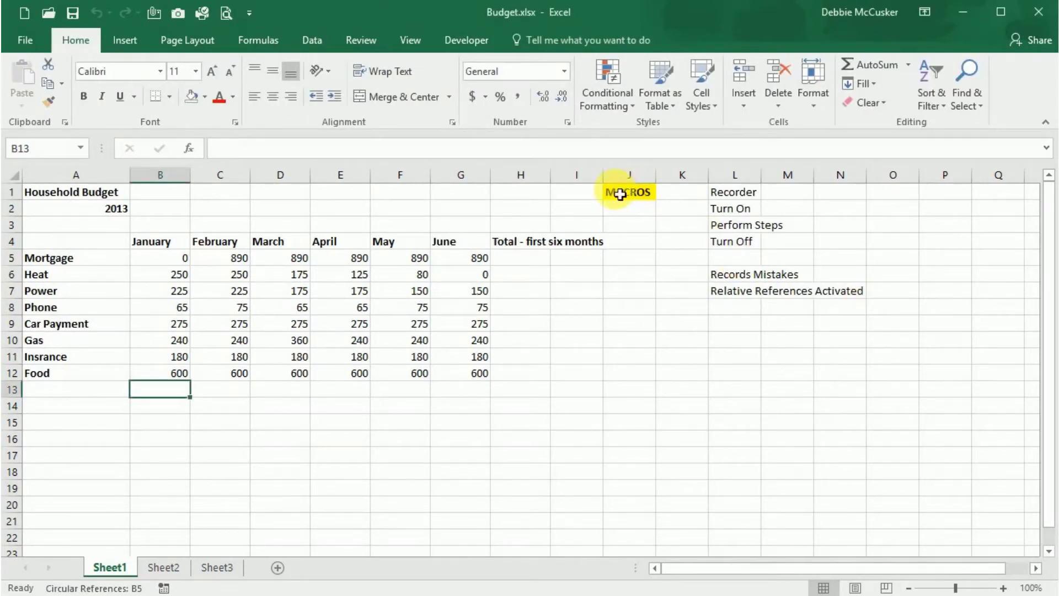
Highlight cells L1 through L4 (Recorder, Turn On, Perform Steps, Turn Off) in yellow
{"action": "left_click", "coordinate": [629, 191]}
{"action": "left_click", "coordinate": [736, 195]}
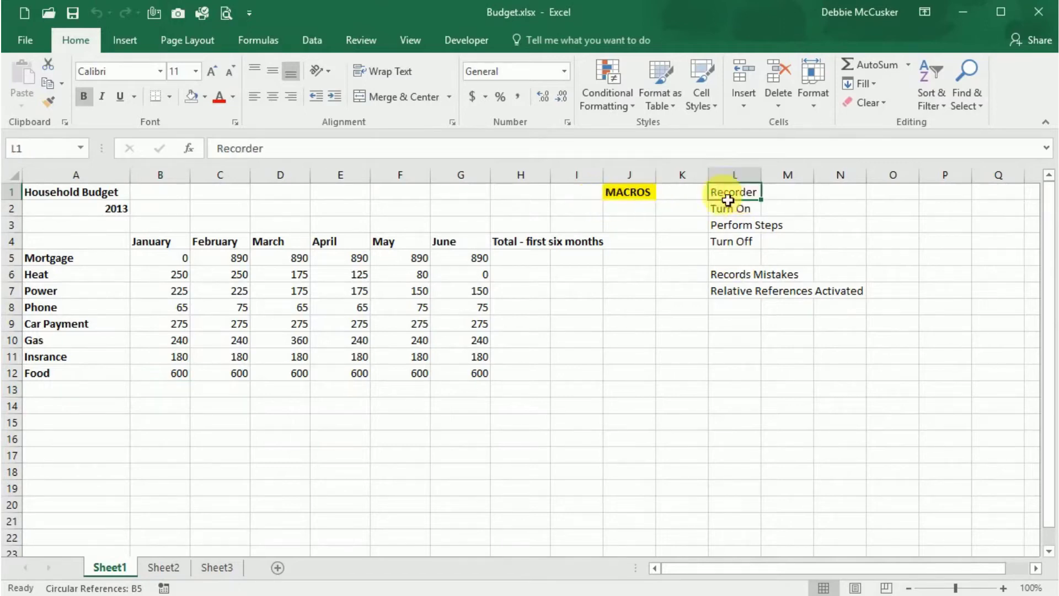
{"action": "left_click", "coordinate": [200, 101]}
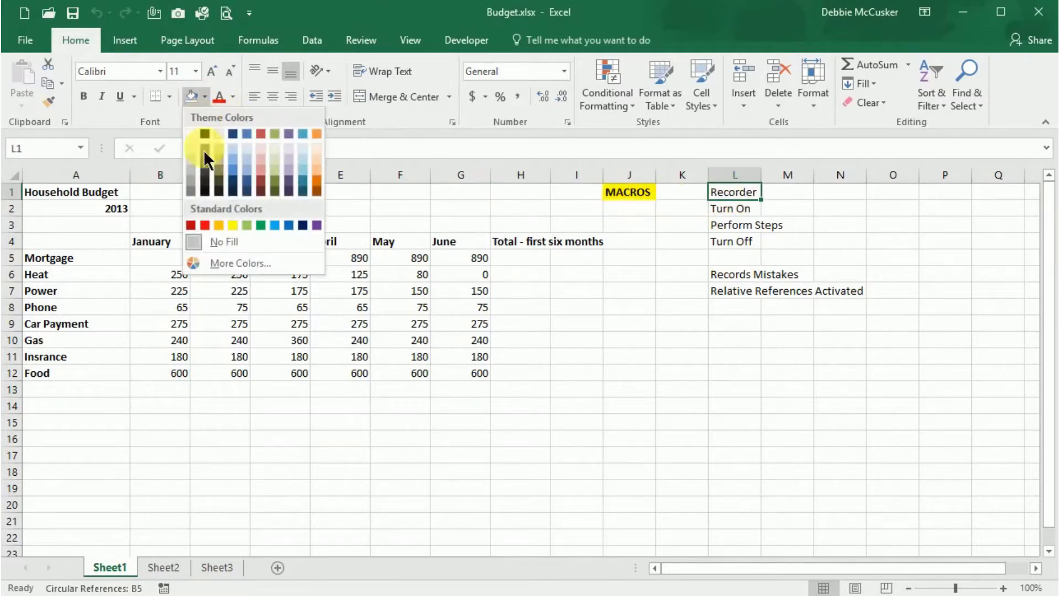
{"action": "left_click", "coordinate": [227, 227]}
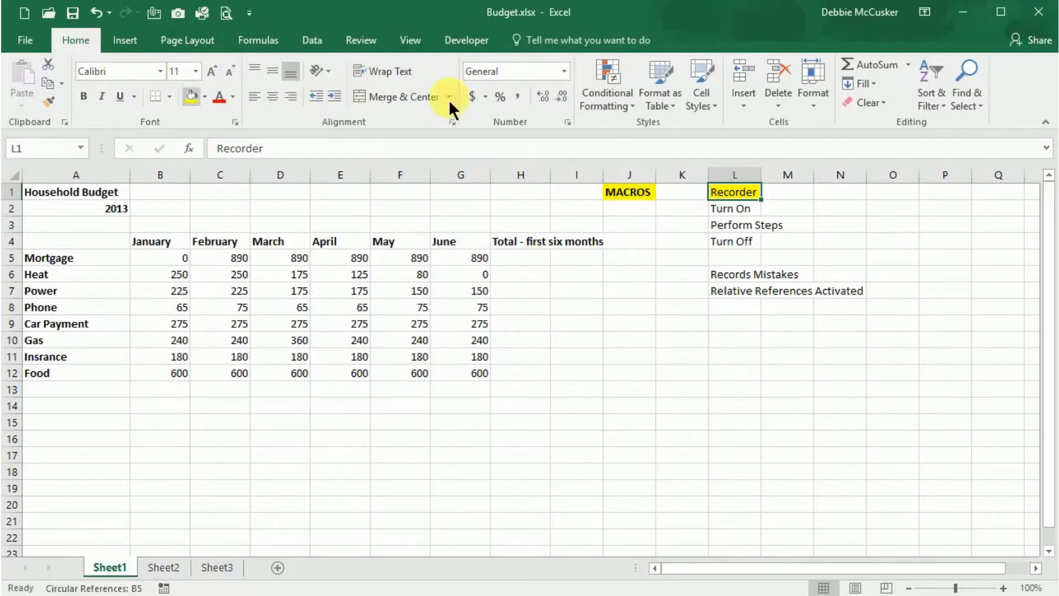
{"action": "left_click", "coordinate": [727, 210]}
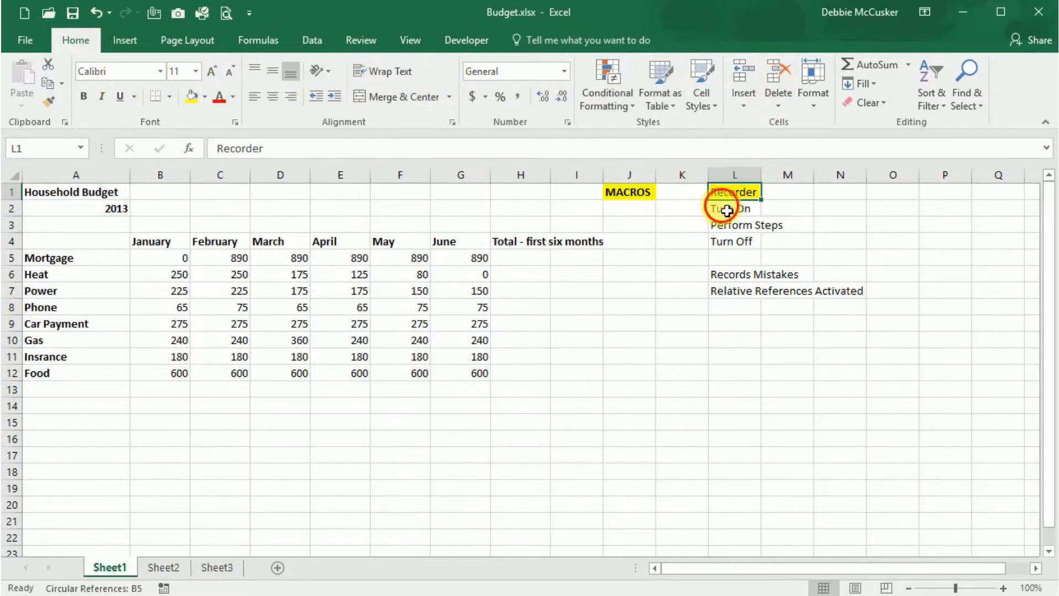
{"action": "left_click", "coordinate": [190, 98]}
{"action": "left_click", "coordinate": [729, 224]}
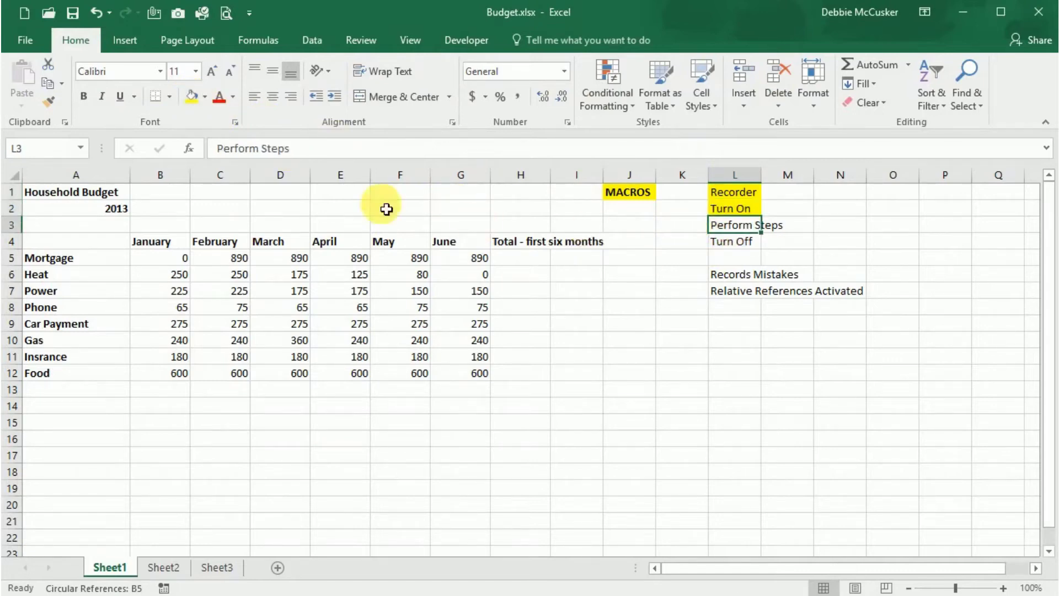
{"action": "left_click", "coordinate": [190, 98]}
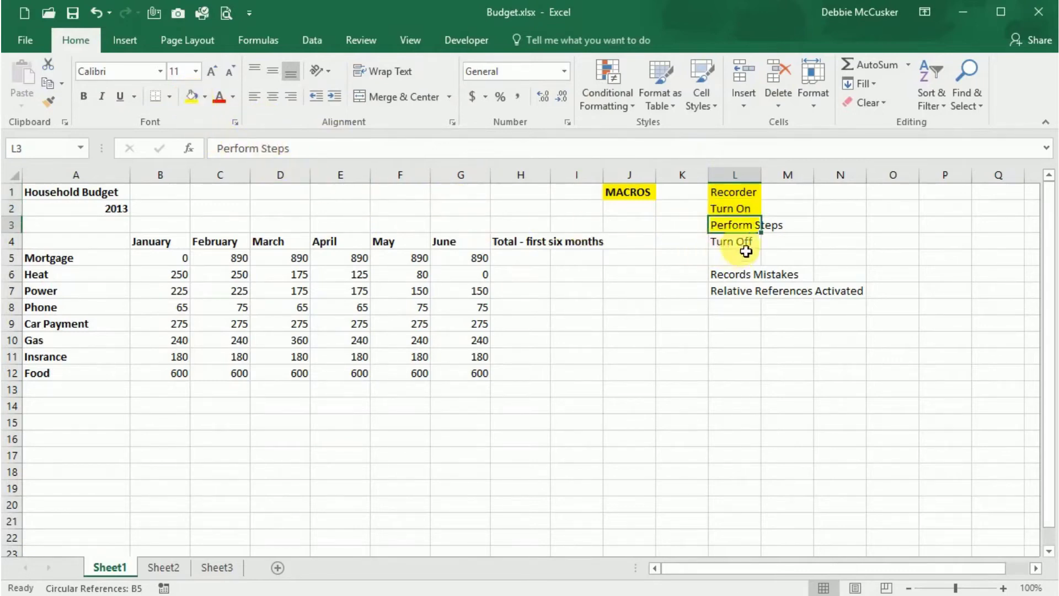
{"action": "left_click", "coordinate": [739, 243]}
{"action": "left_click", "coordinate": [192, 97]}
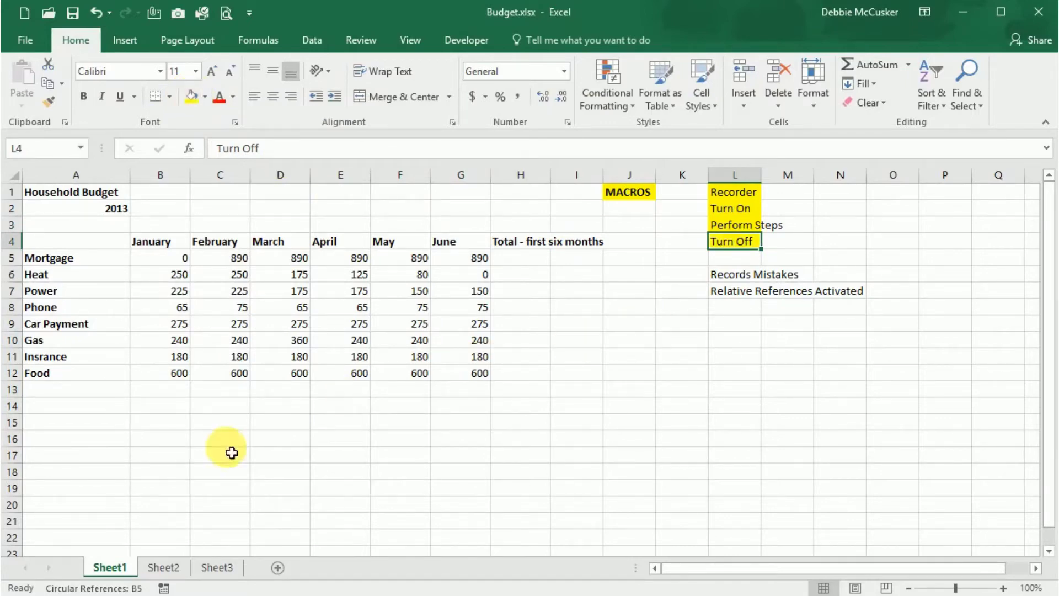
Cancel the Record Macro dialog, then fill the Records Mistakes note in L6:M6 yellow
{"action": "left_click", "coordinate": [163, 588]}
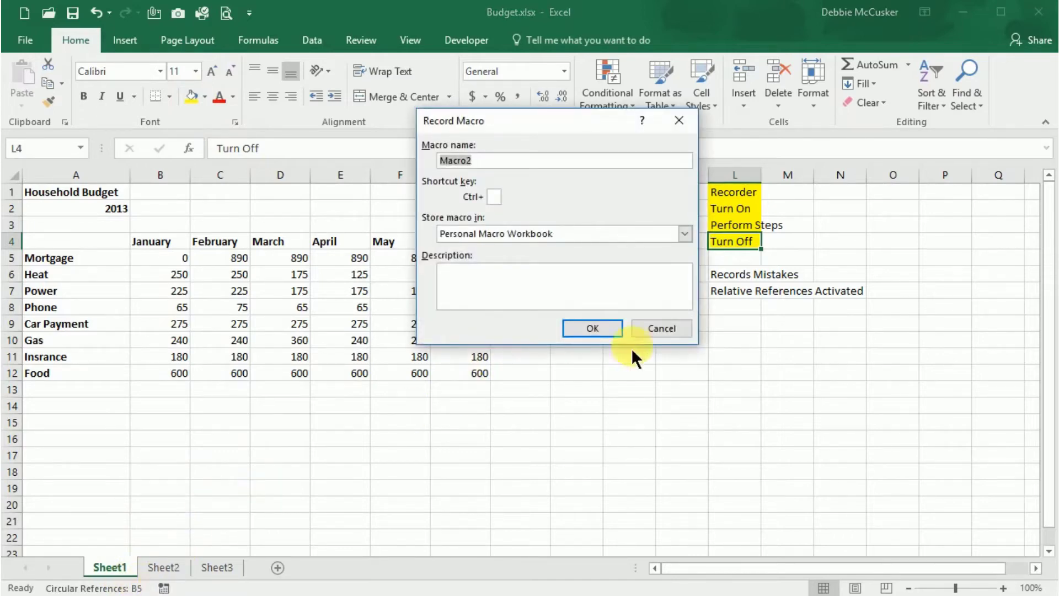
{"action": "left_click", "coordinate": [658, 330]}
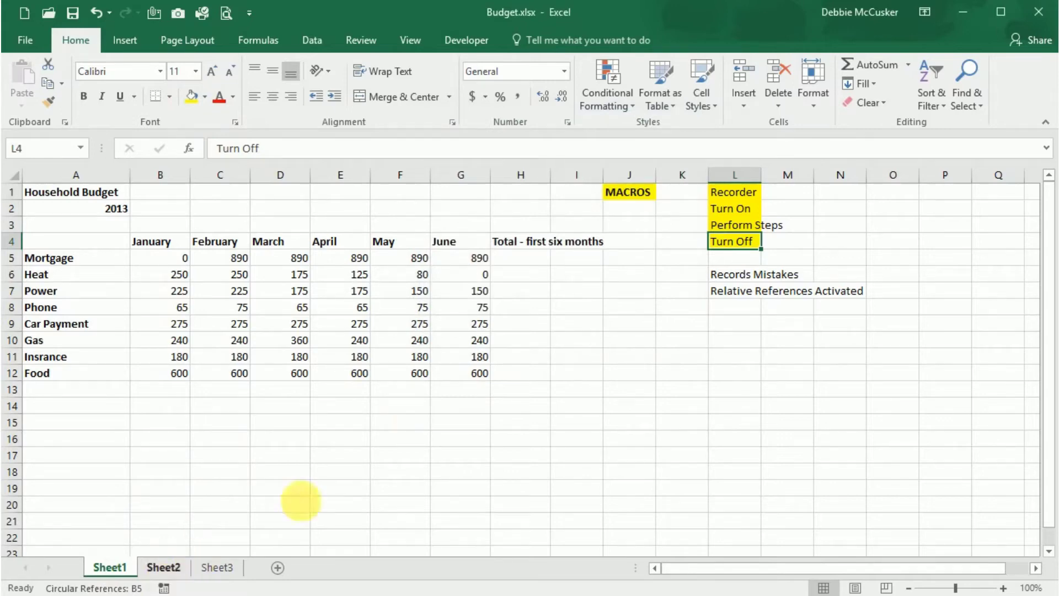
{"action": "left_click", "coordinate": [774, 277]}
{"action": "left_click_drag", "start_coordinate": [774, 277], "coordinate": [776, 276]}
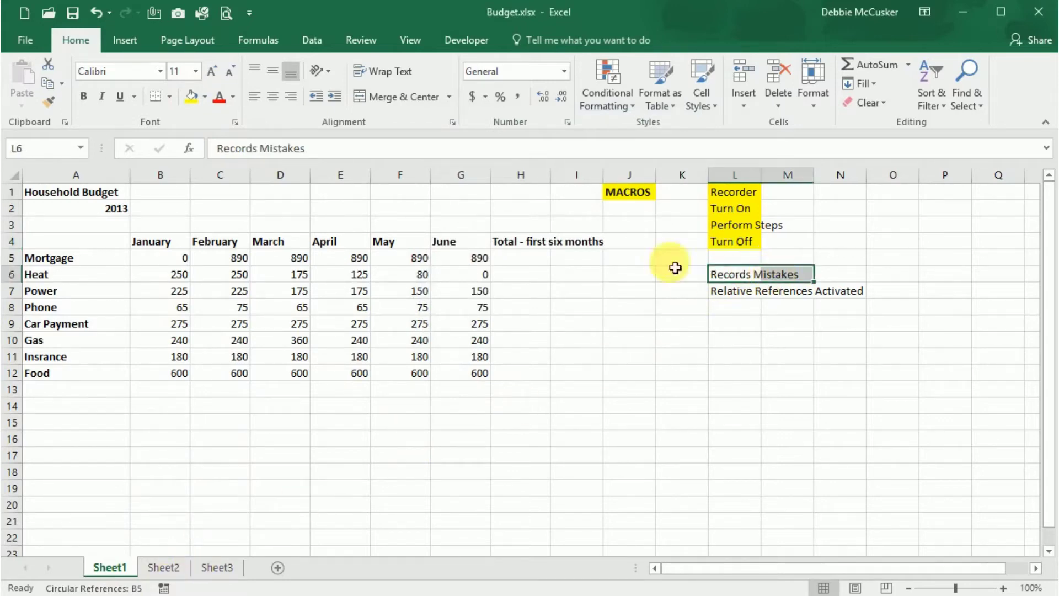
{"action": "left_click", "coordinate": [192, 95]}
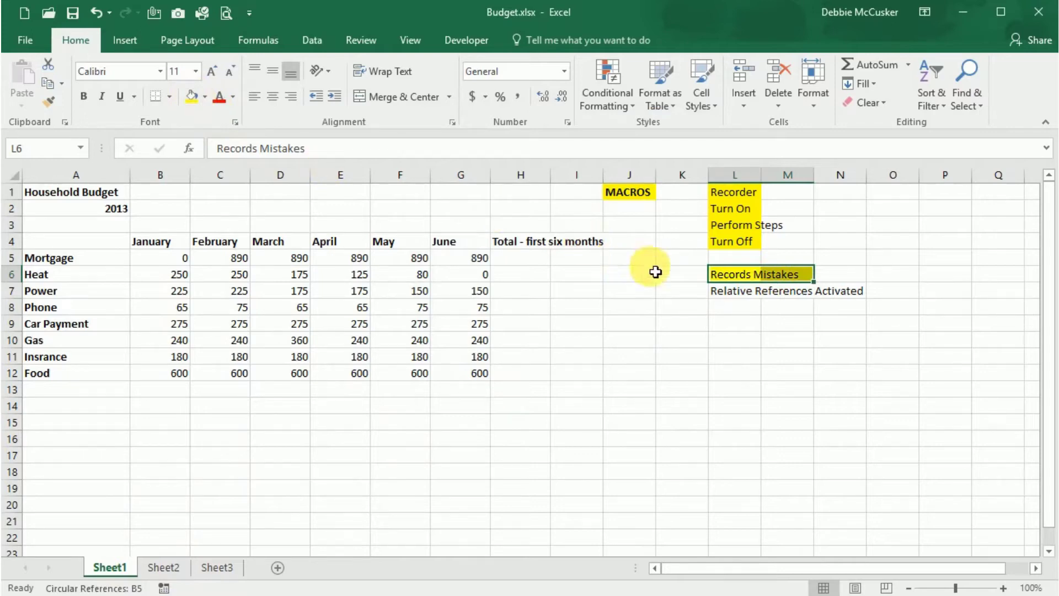
{"action": "left_click", "coordinate": [677, 278]}
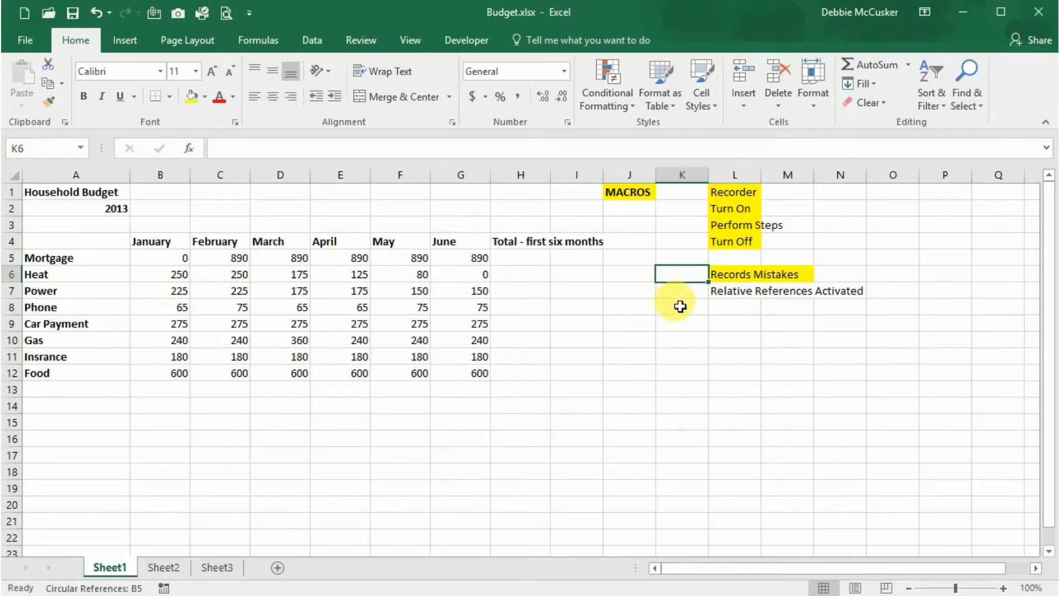
Fill the Relative References Activated note in L7:N7 yellow
{"action": "left_click_drag", "start_coordinate": [744, 289], "coordinate": [852, 289]}
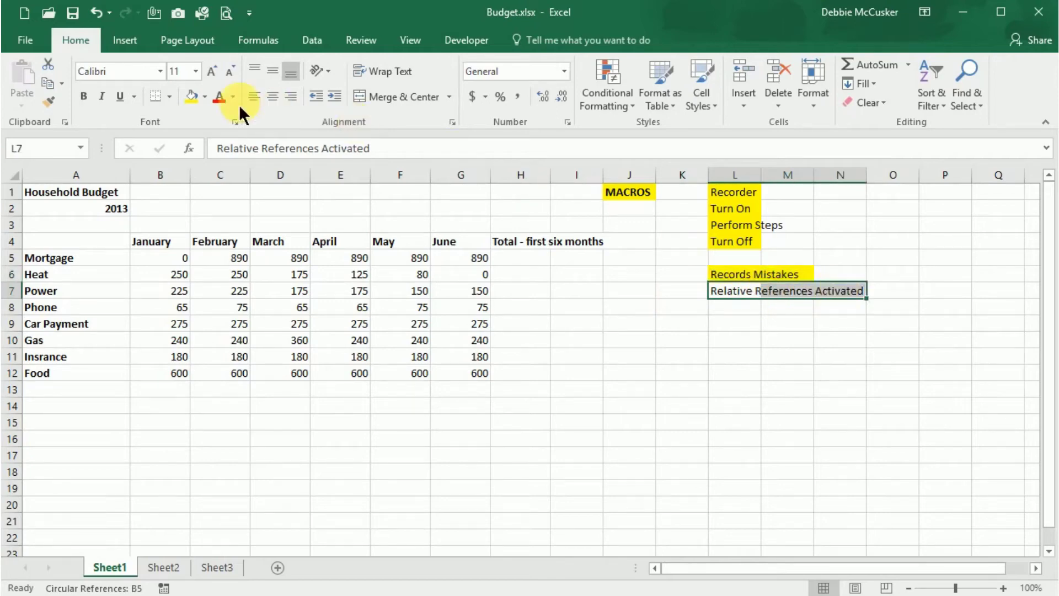
{"action": "left_click", "coordinate": [188, 94]}
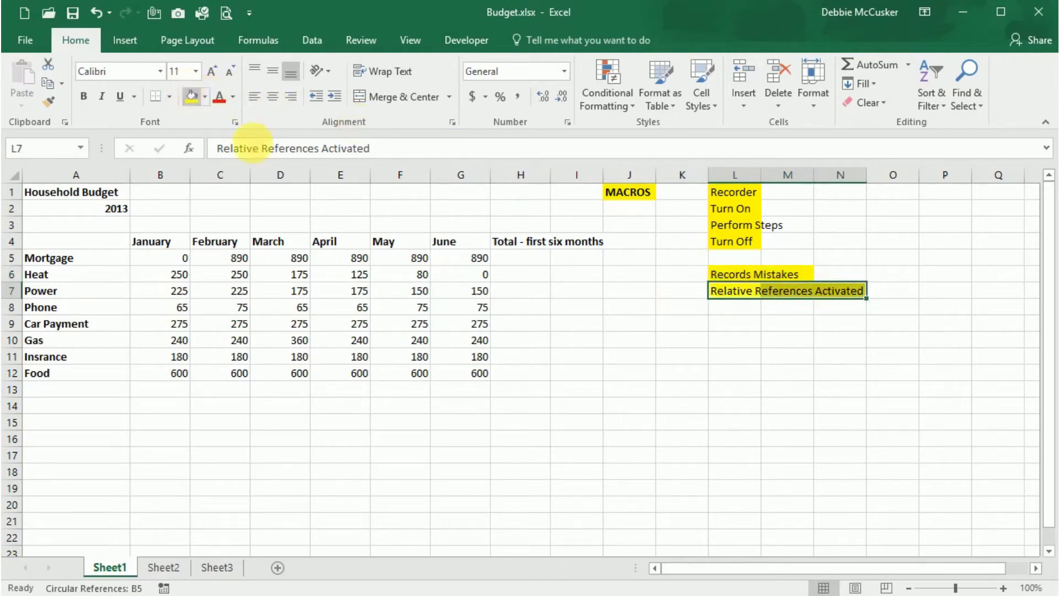
{"action": "left_click", "coordinate": [685, 314]}
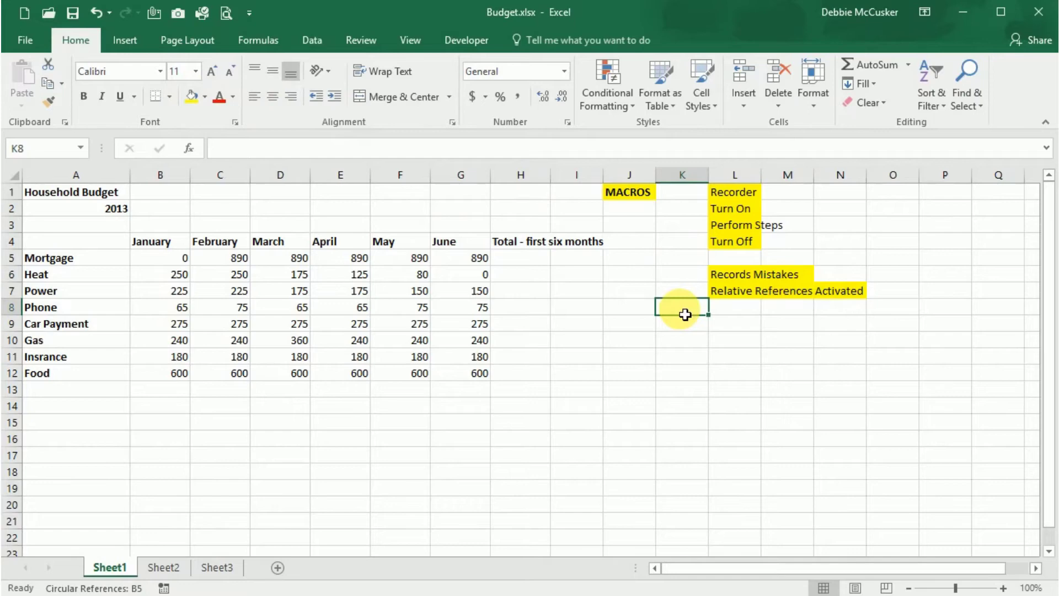
Delete column L with its notes and select the empty cell B13
{"action": "left_click", "coordinate": [735, 175]}
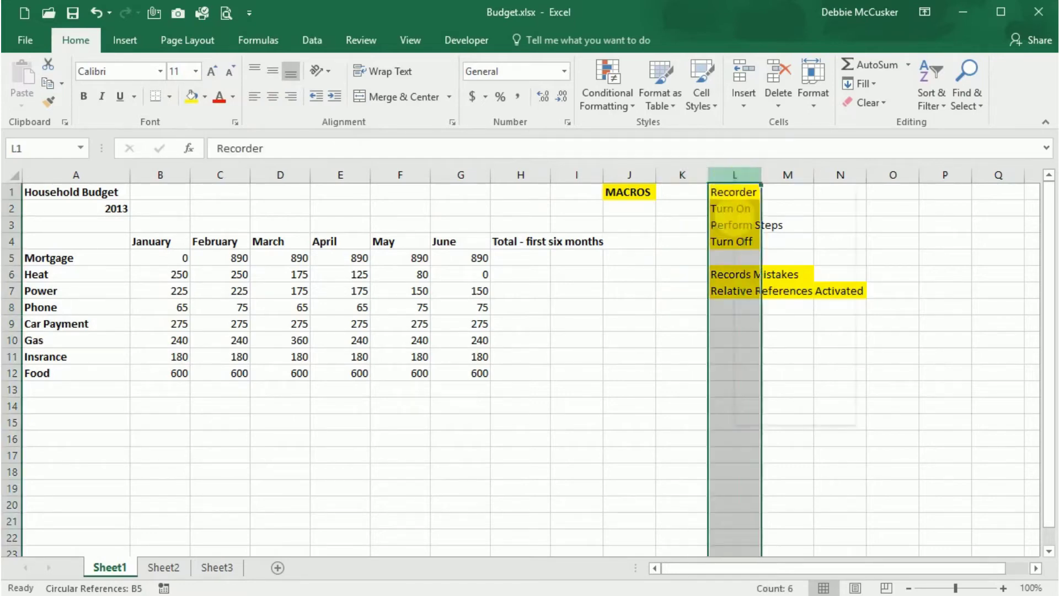
{"action": "right_click", "coordinate": [736, 177]}
{"action": "left_click", "coordinate": [753, 312]}
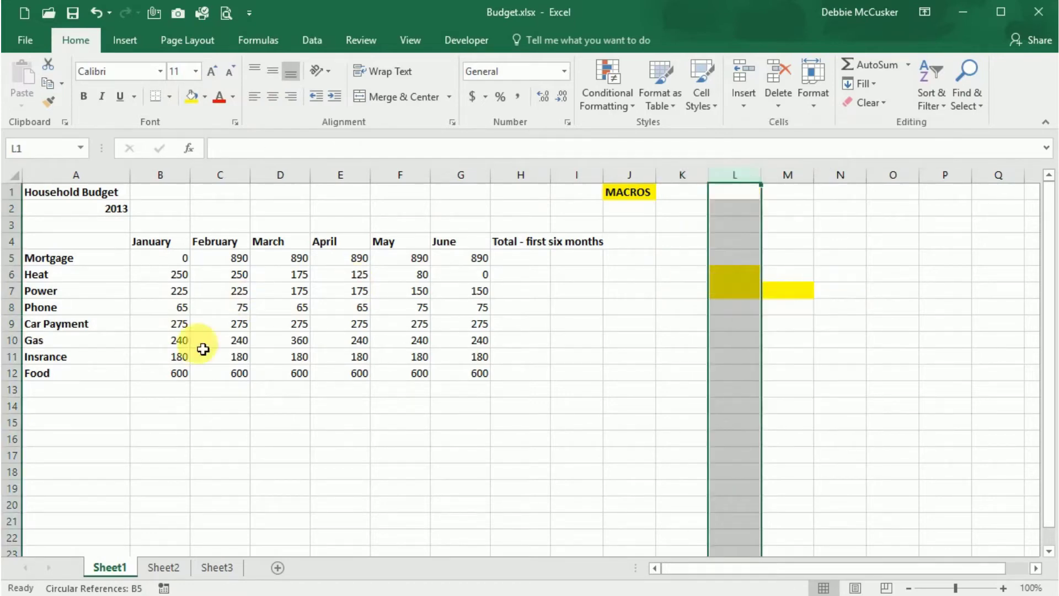
{"action": "left_click", "coordinate": [190, 391]}
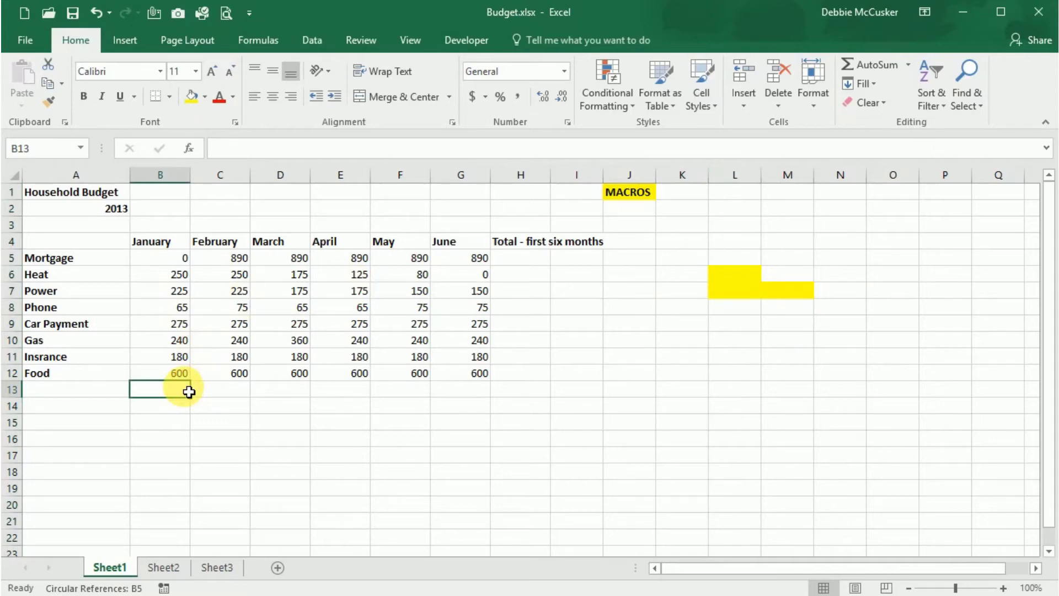
Turn on relative references and set Macro2 to store in the Personal Macro Workbook, described 'Test Macro2'
{"action": "left_click", "coordinate": [462, 41]}
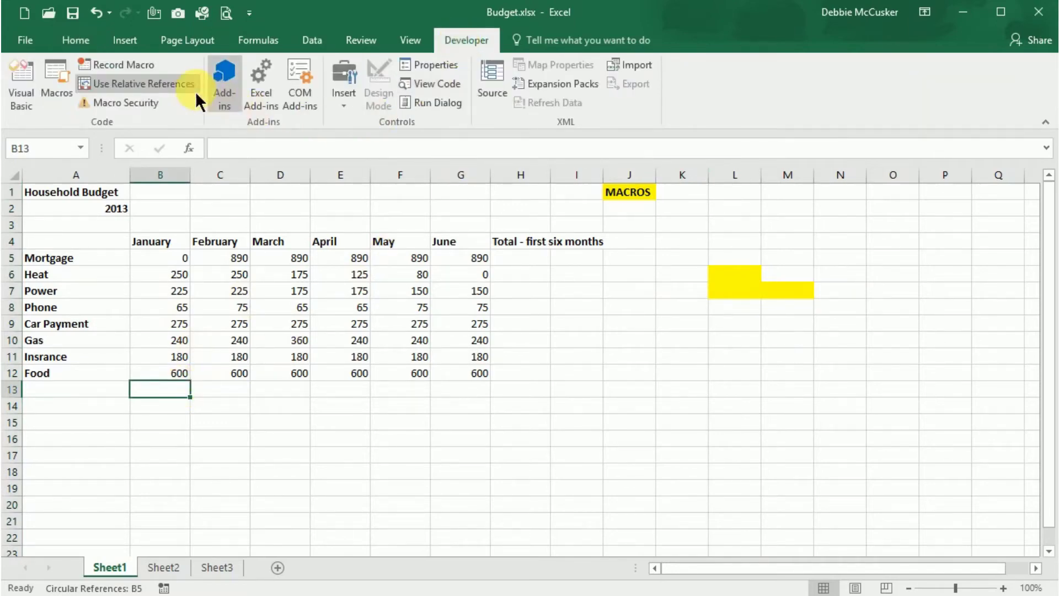
{"action": "left_click", "coordinate": [143, 81]}
{"action": "left_click", "coordinate": [136, 64]}
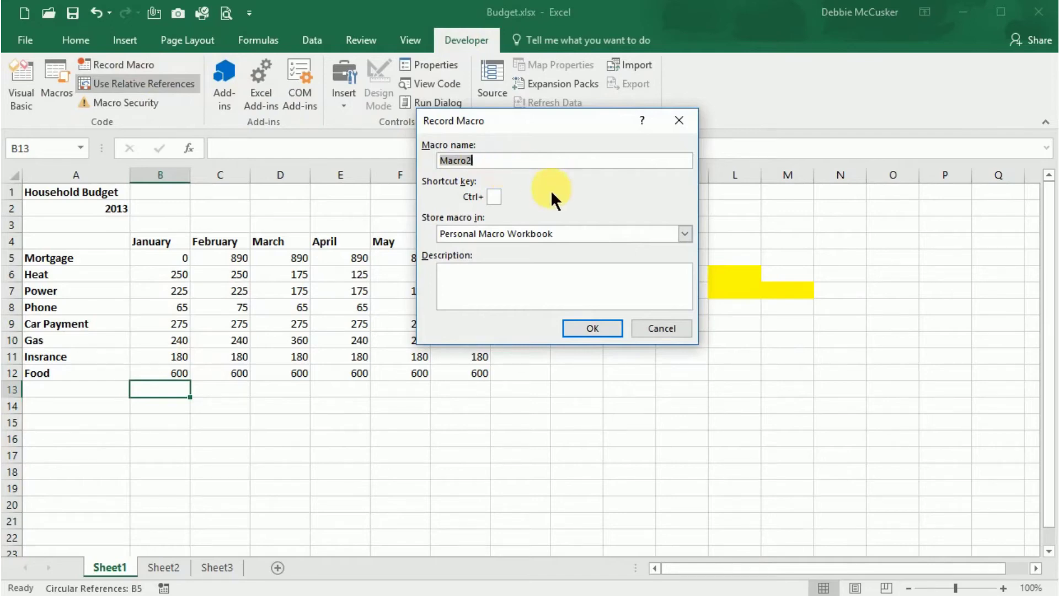
{"action": "left_click", "coordinate": [547, 234]}
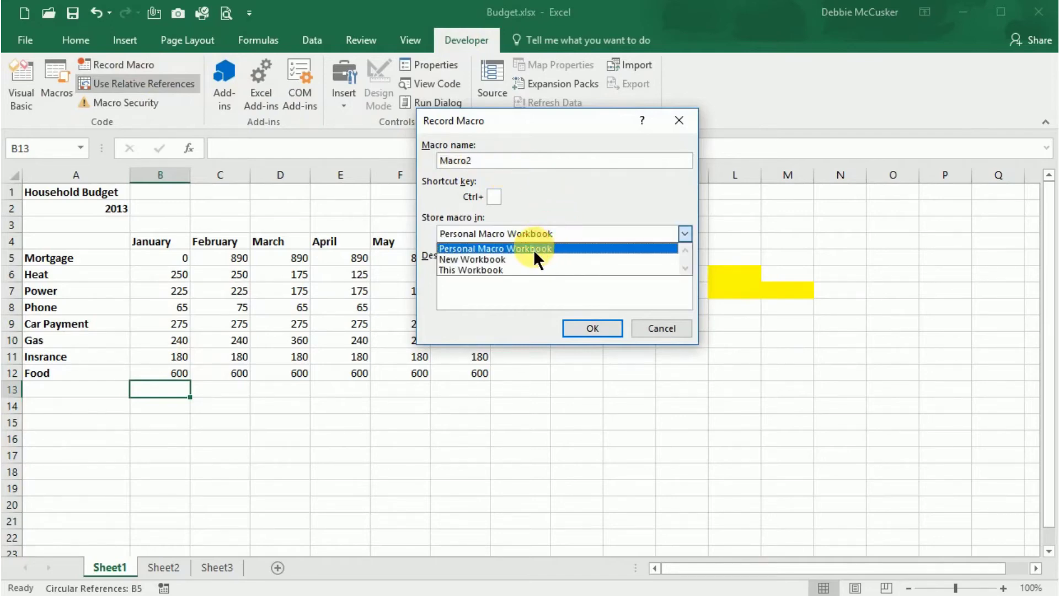
{"action": "left_click", "coordinate": [534, 249]}
{"action": "left_click", "coordinate": [534, 300]}
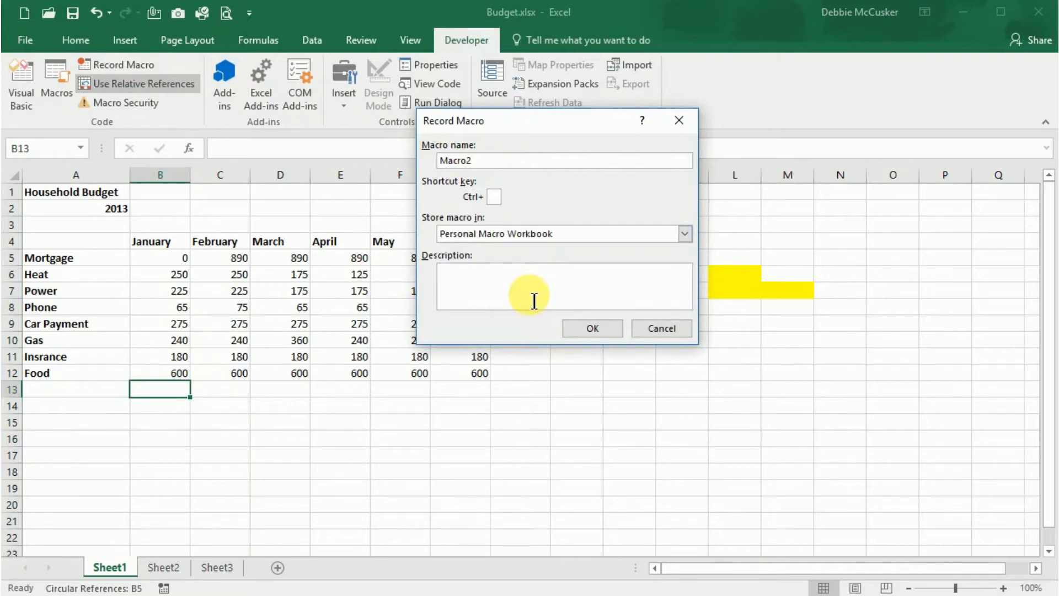
{"action": "type", "text": "Test Macro2"}
Begin recording and add Accounting-formatted SUM totals of rows 5–12 in B13:G13
{"action": "left_click", "coordinate": [589, 330]}
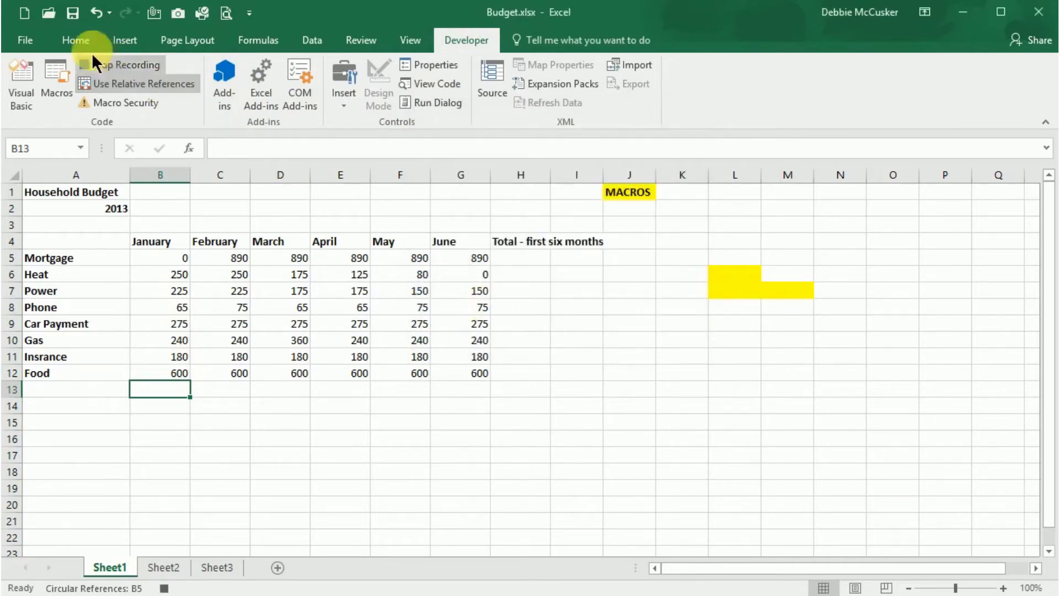
{"action": "left_click", "coordinate": [77, 45]}
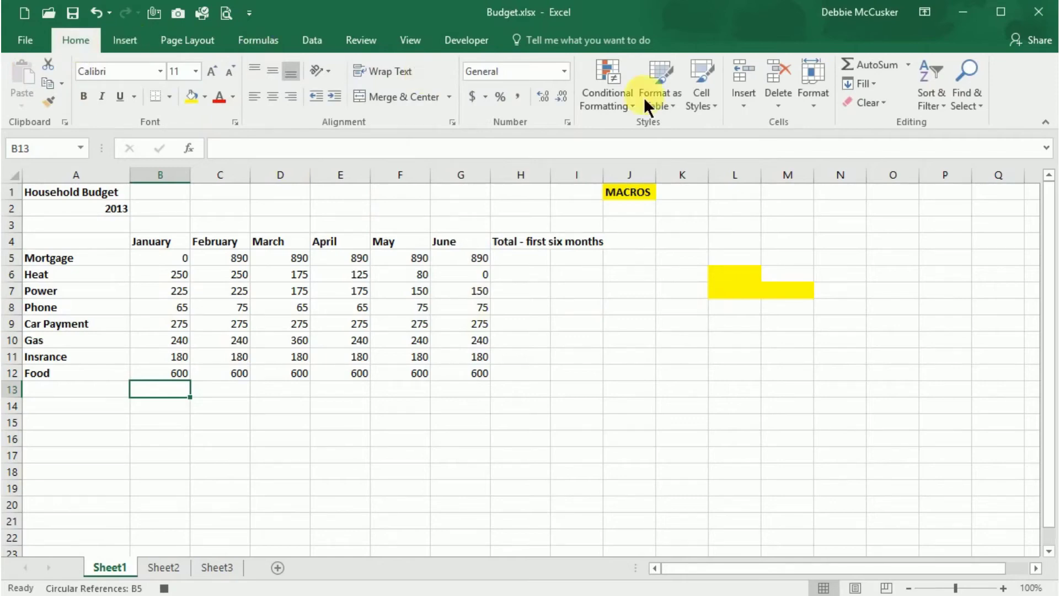
{"action": "left_click", "coordinate": [859, 64]}
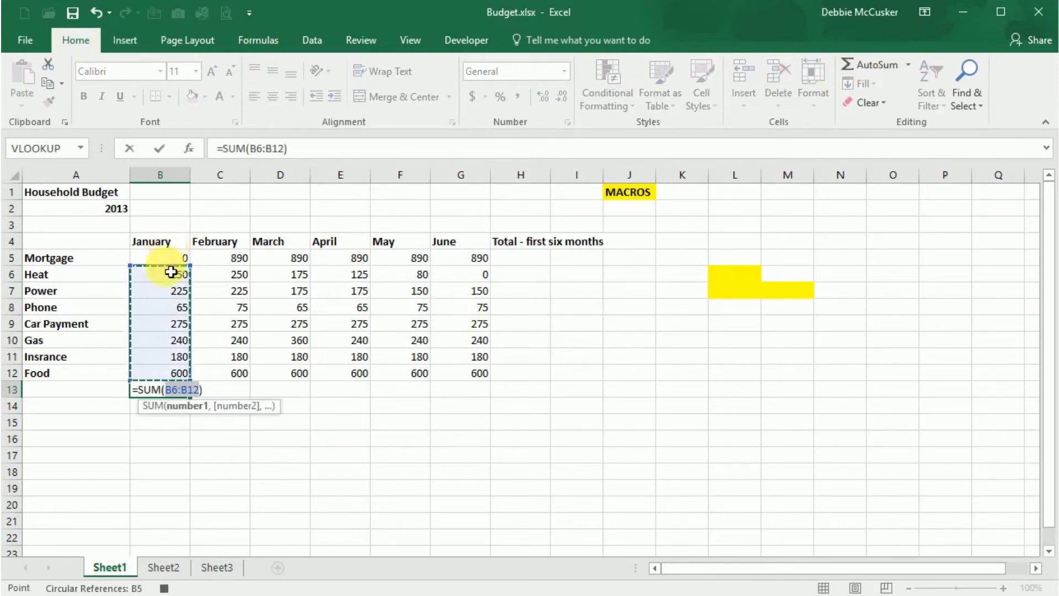
{"action": "left_click_drag", "start_coordinate": [171, 259], "coordinate": [491, 397]}
{"action": "key", "text": "Return"}
{"action": "left_click", "coordinate": [181, 395]}
{"action": "left_click", "coordinate": [469, 100]}
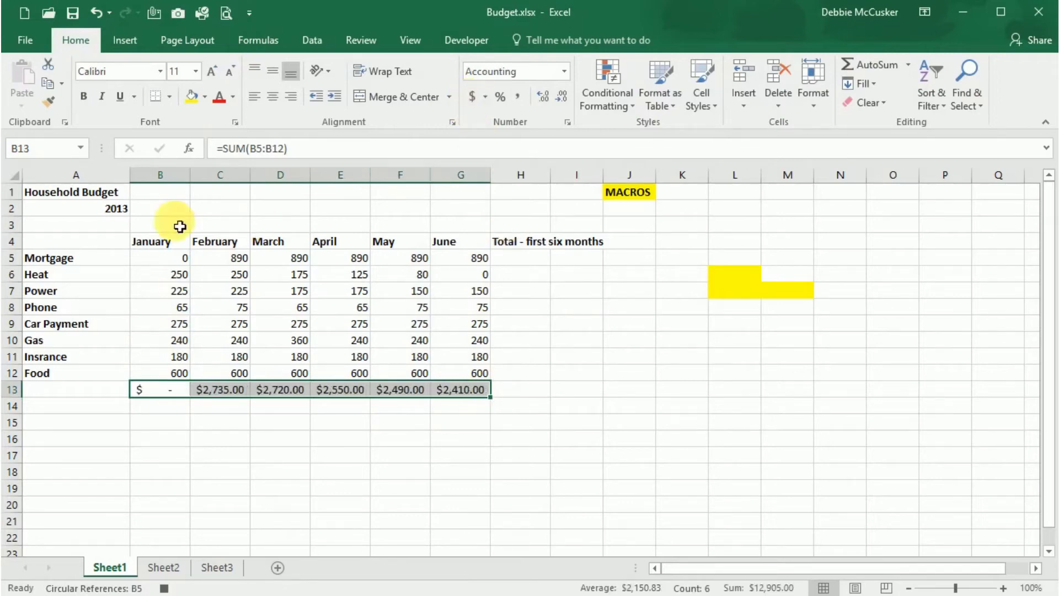
Bold the row 4 headers and row 13 totals, and give row 13 a bottom double border
{"action": "left_click", "coordinate": [11, 241]}
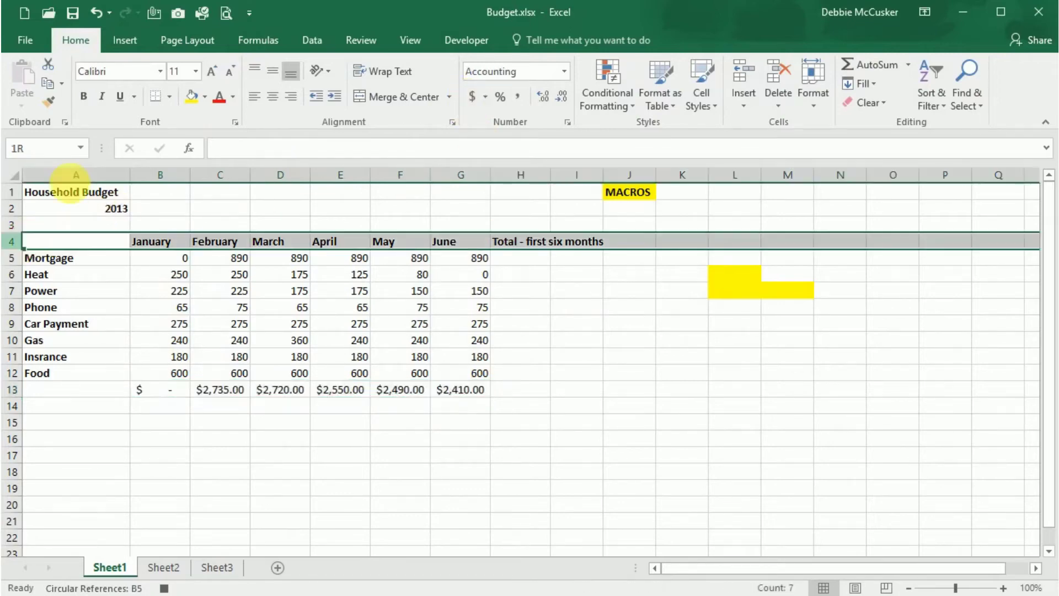
{"action": "left_click", "coordinate": [86, 98]}
{"action": "left_click", "coordinate": [85, 98]}
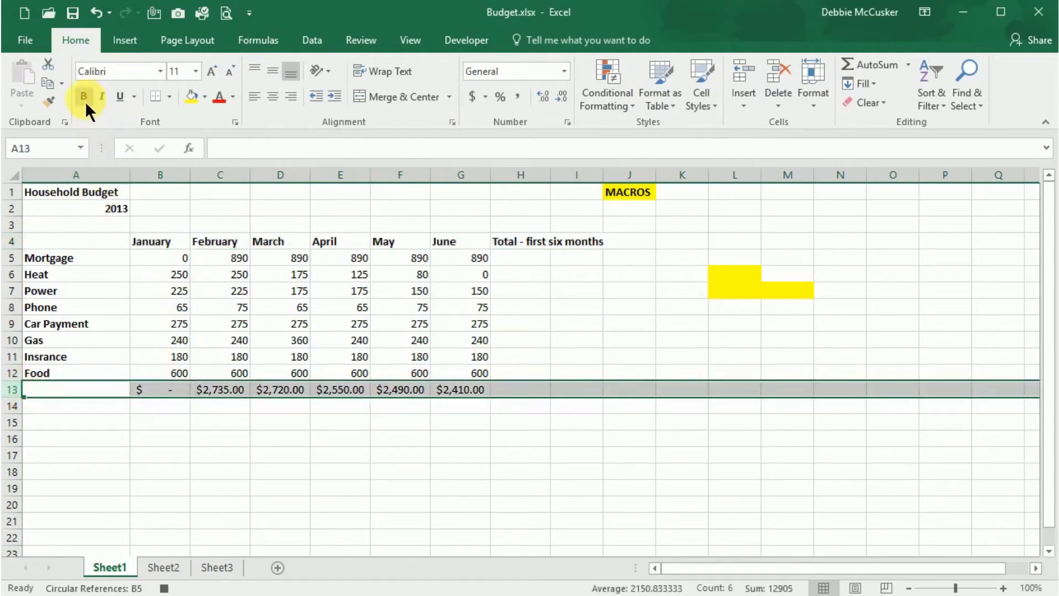
{"action": "left_click", "coordinate": [85, 100]}
{"action": "left_click", "coordinate": [169, 97]}
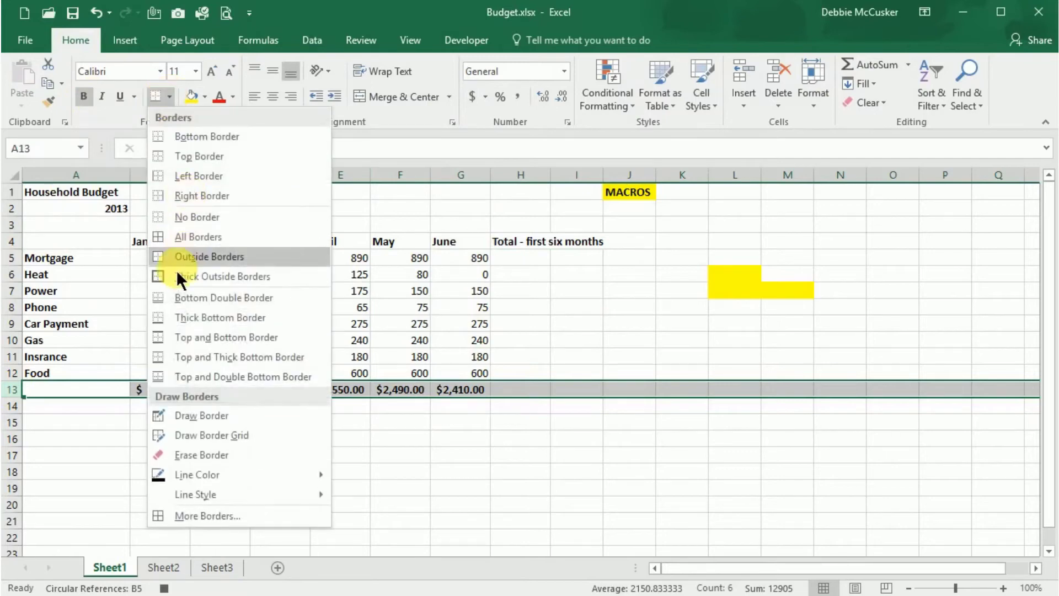
{"action": "left_click", "coordinate": [155, 297]}
{"action": "left_click", "coordinate": [160, 391]}
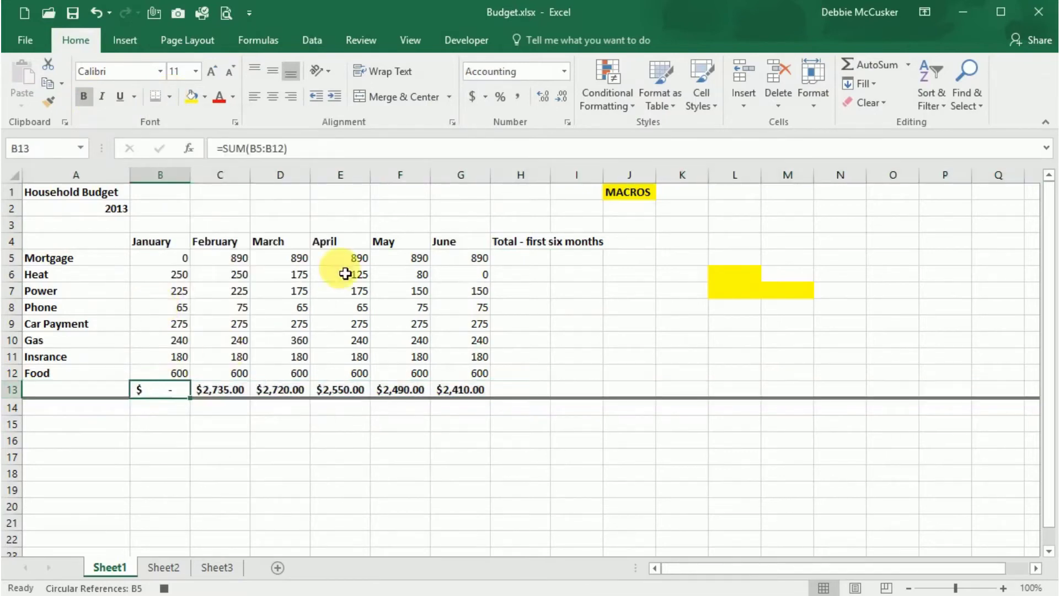
{"action": "left_click", "coordinate": [453, 43]}
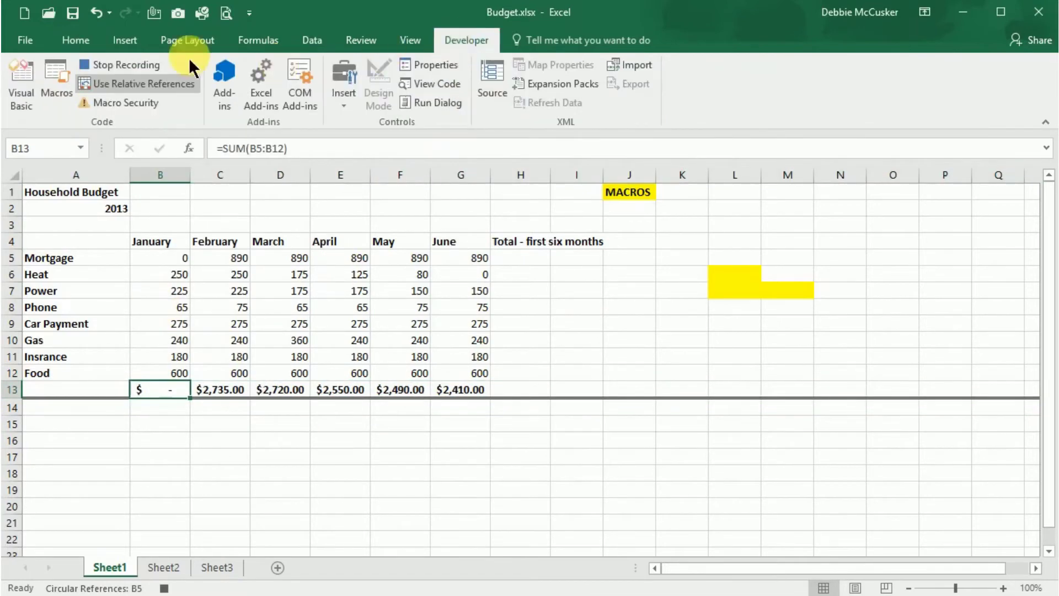
Stop recording, then run PERSONAL.XLSB!Macro2 from cell B13 on the Next Month sheet
{"action": "left_click", "coordinate": [131, 65]}
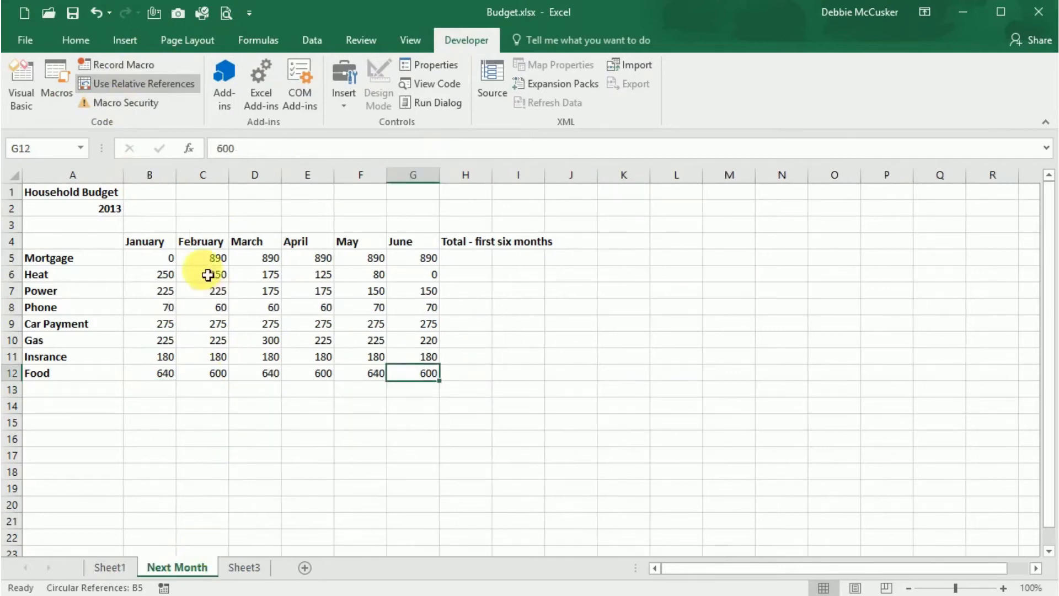
{"action": "left_click", "coordinate": [148, 264]}
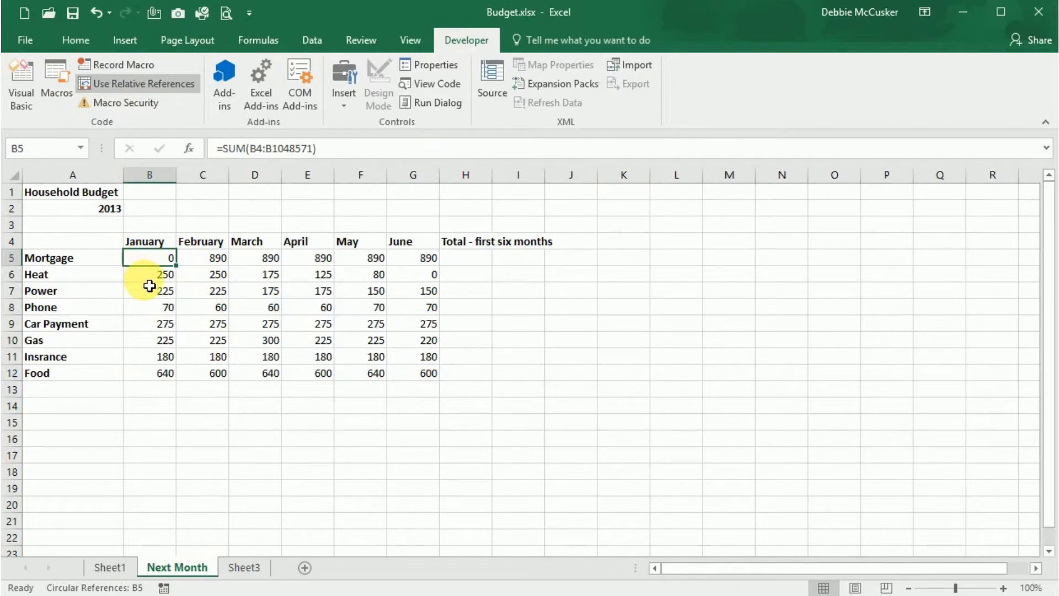
{"action": "left_click", "coordinate": [152, 389]}
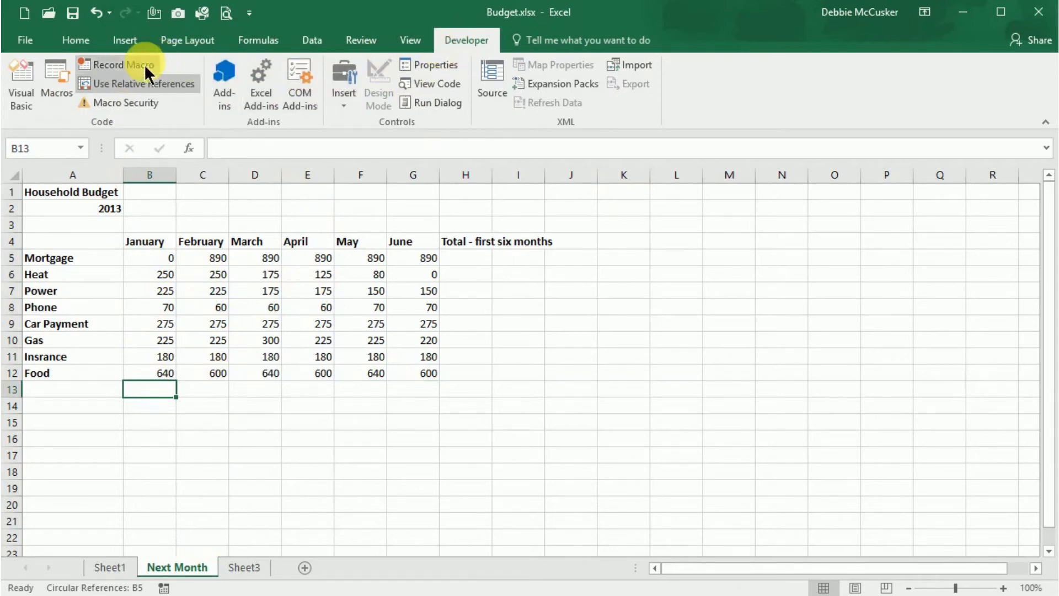
{"action": "left_click", "coordinate": [59, 85]}
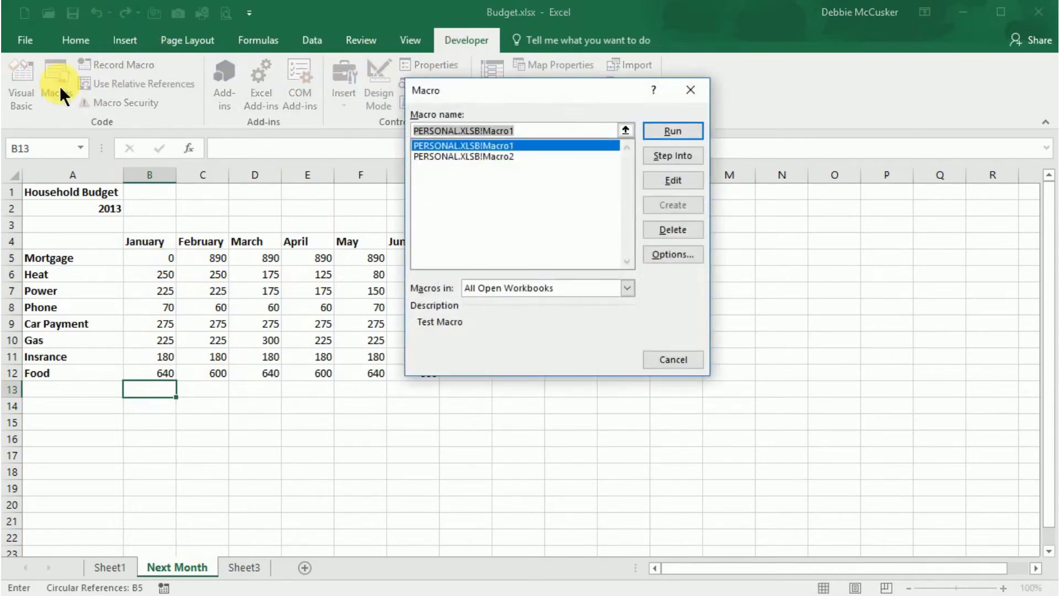
{"action": "left_click", "coordinate": [484, 156]}
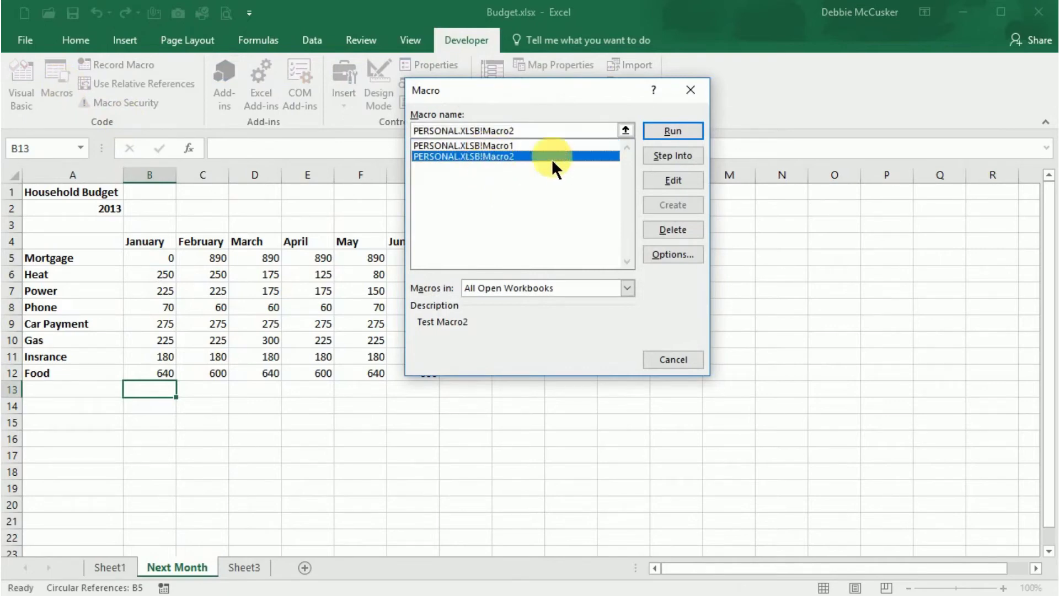
{"action": "left_click", "coordinate": [661, 131]}
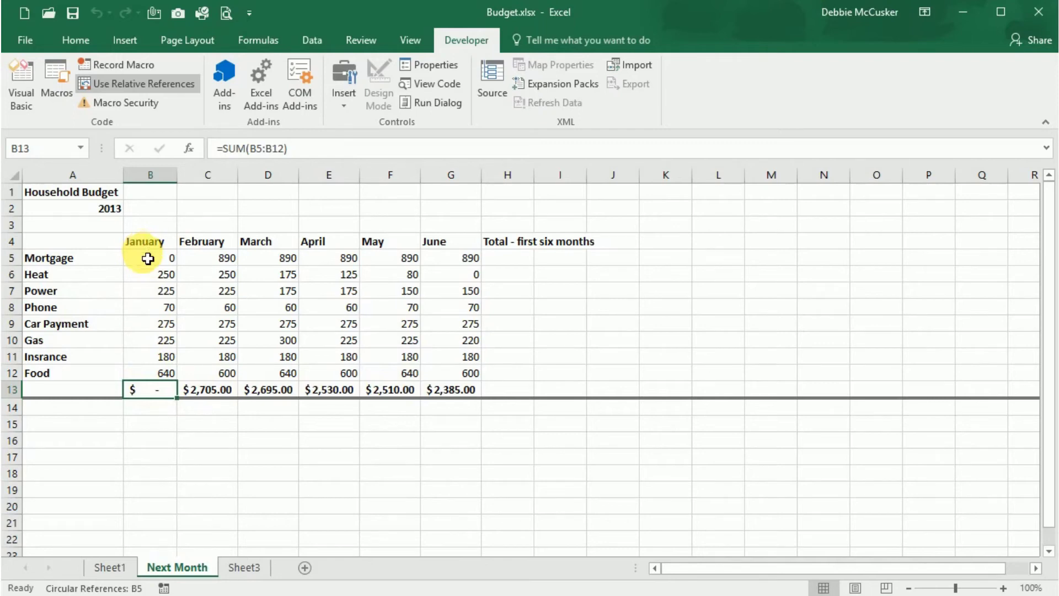
Inspect B5's SUM formula and compare Sheet3, Next Month and Sheet1 totals
{"action": "left_click", "coordinate": [145, 262]}
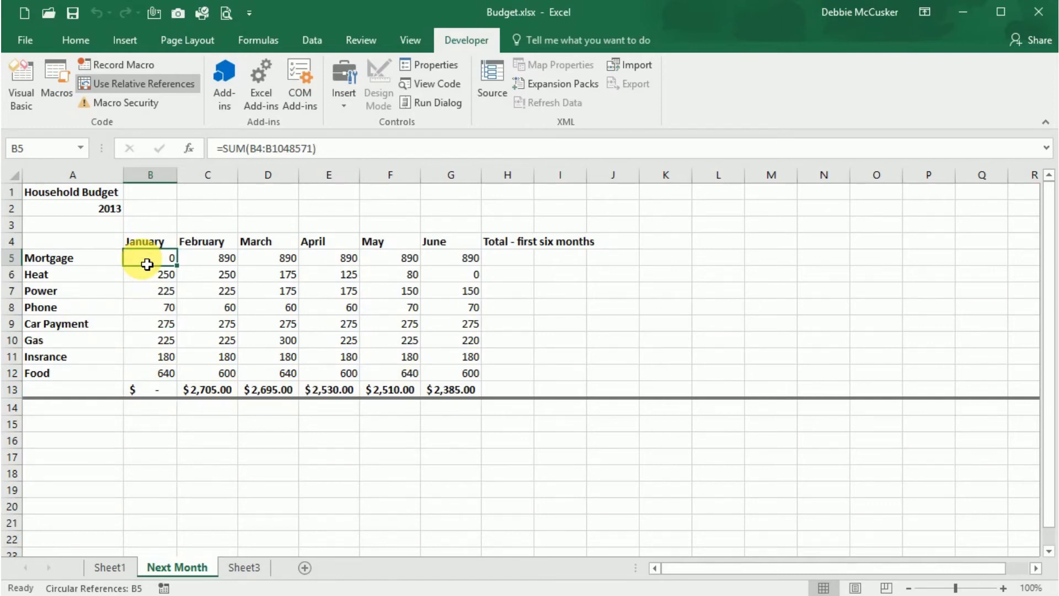
{"action": "left_click", "coordinate": [236, 568]}
{"action": "left_click", "coordinate": [165, 568]}
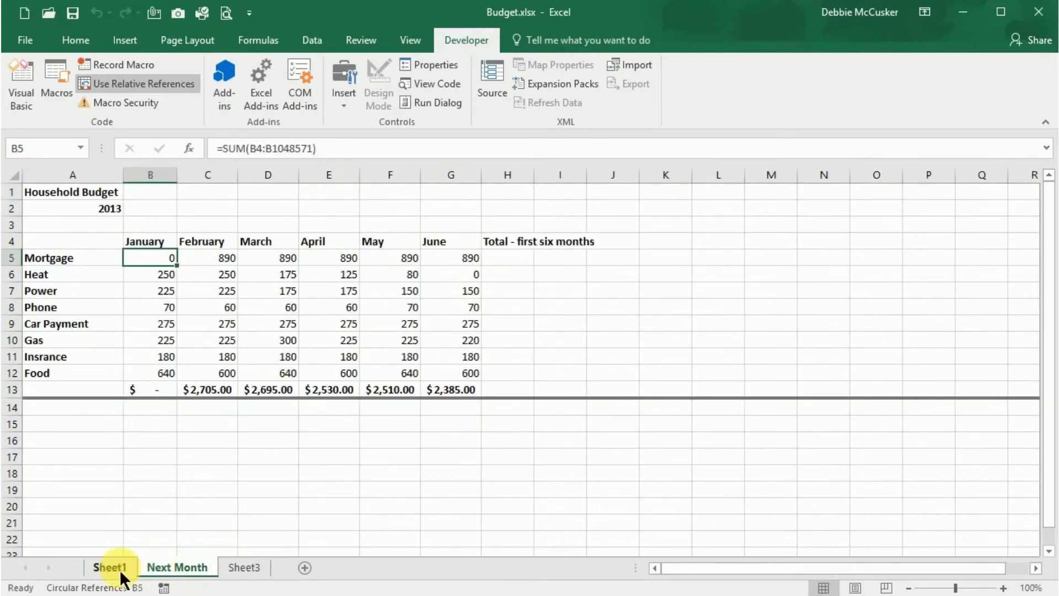
{"action": "left_click", "coordinate": [114, 568]}
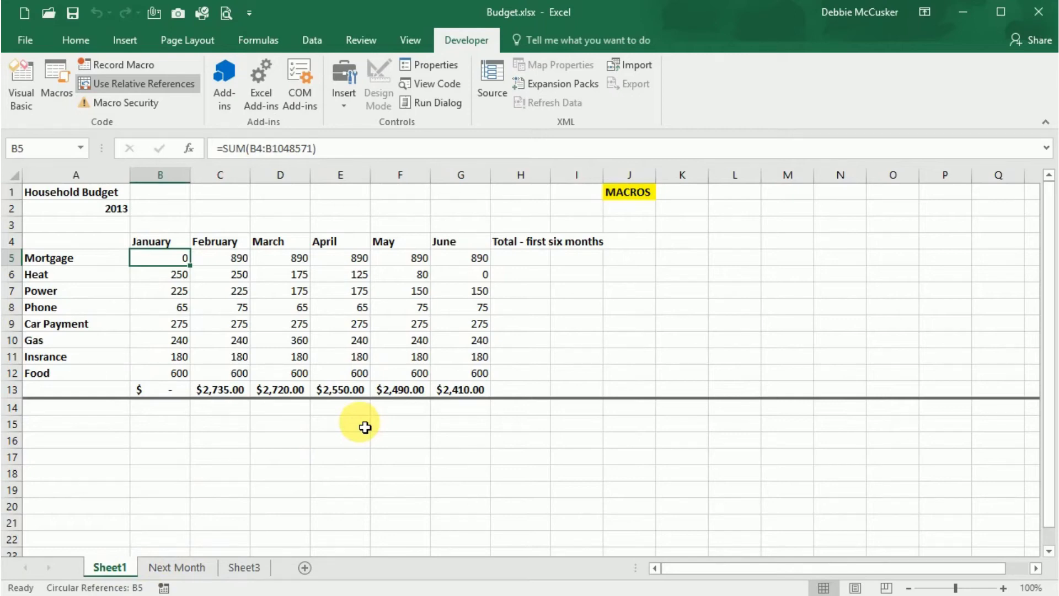
{"action": "left_click", "coordinate": [635, 194]}
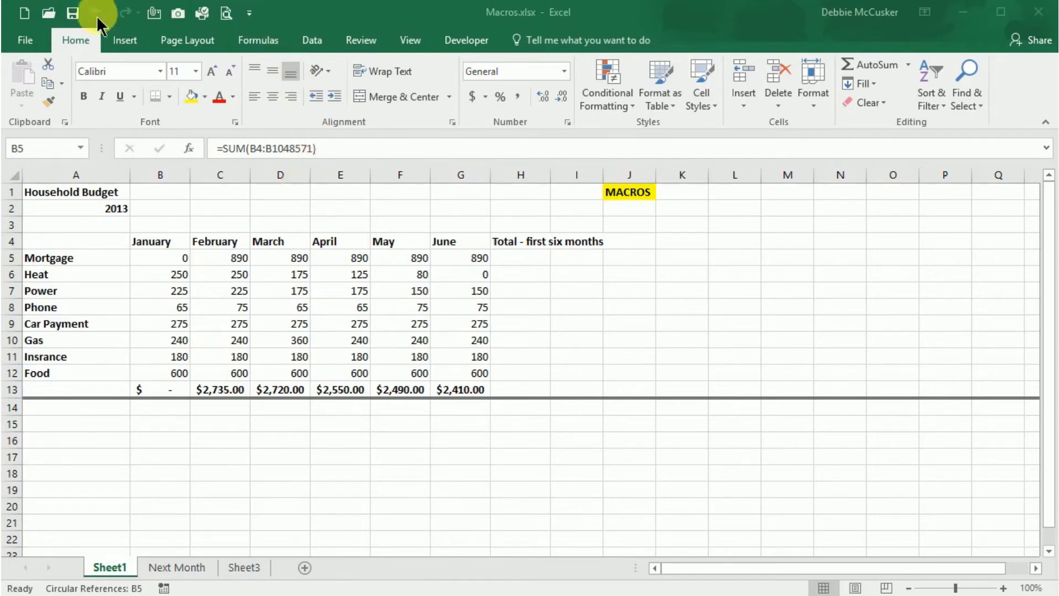
Add PERSONAL.XLSB!Macro2 from the Macros category to the Quick Access Toolbar, keeping it last
{"action": "left_click", "coordinate": [250, 19]}
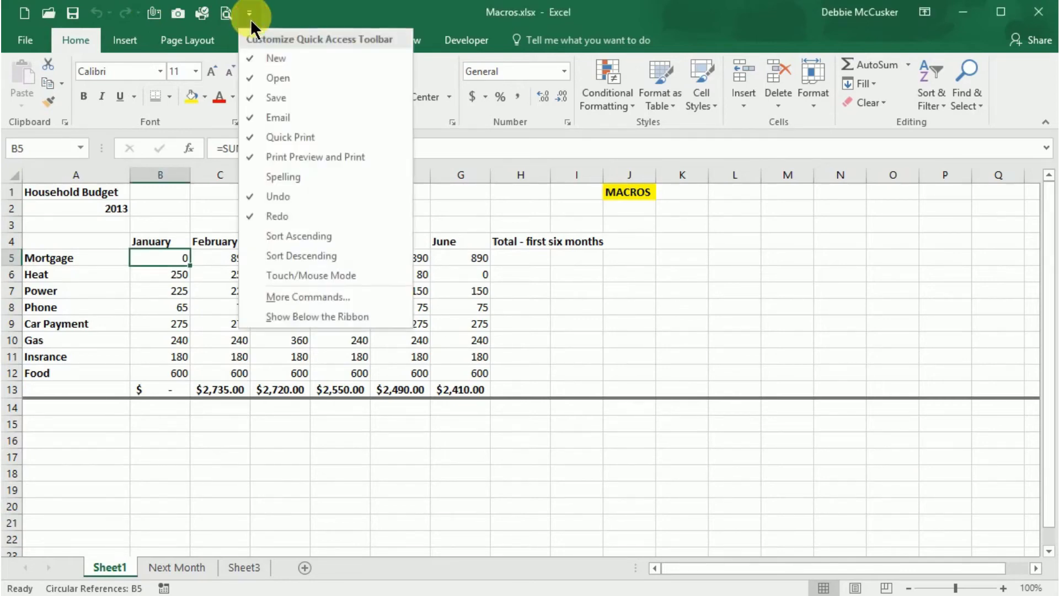
{"action": "left_click", "coordinate": [317, 295]}
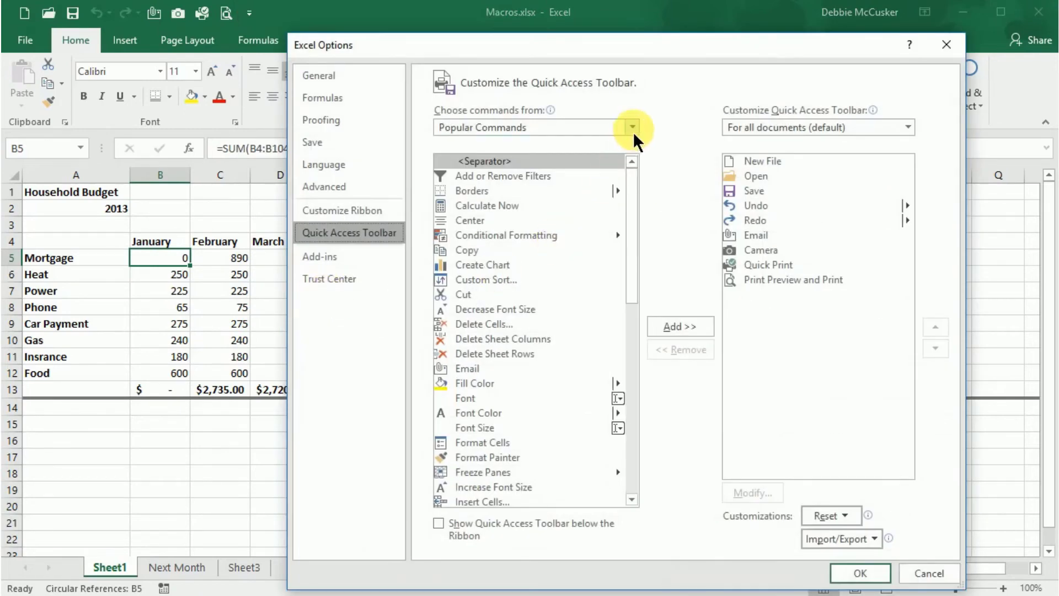
{"action": "left_click", "coordinate": [633, 131]}
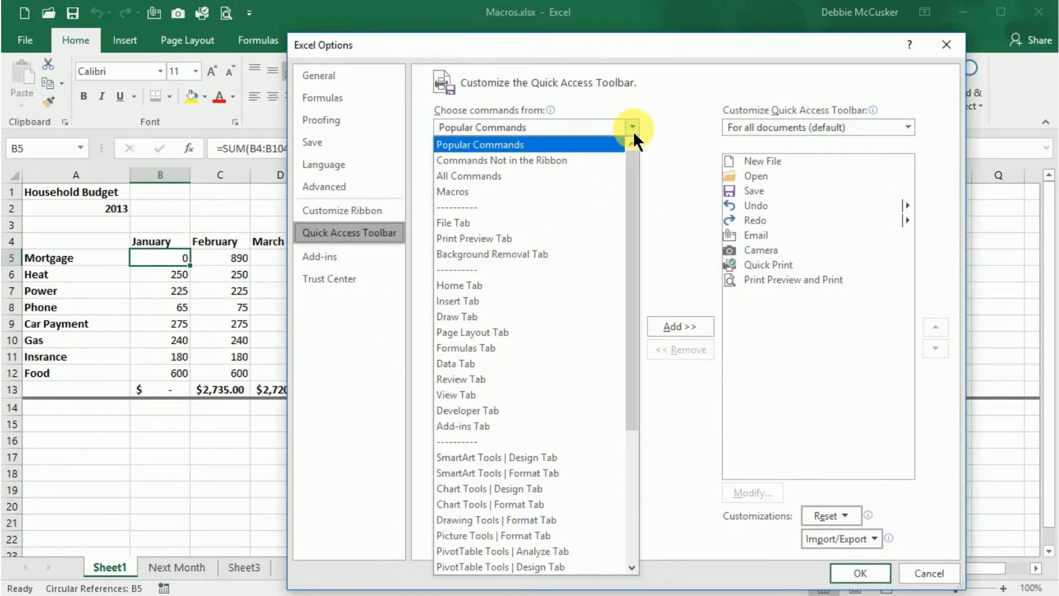
{"action": "left_click", "coordinate": [534, 200]}
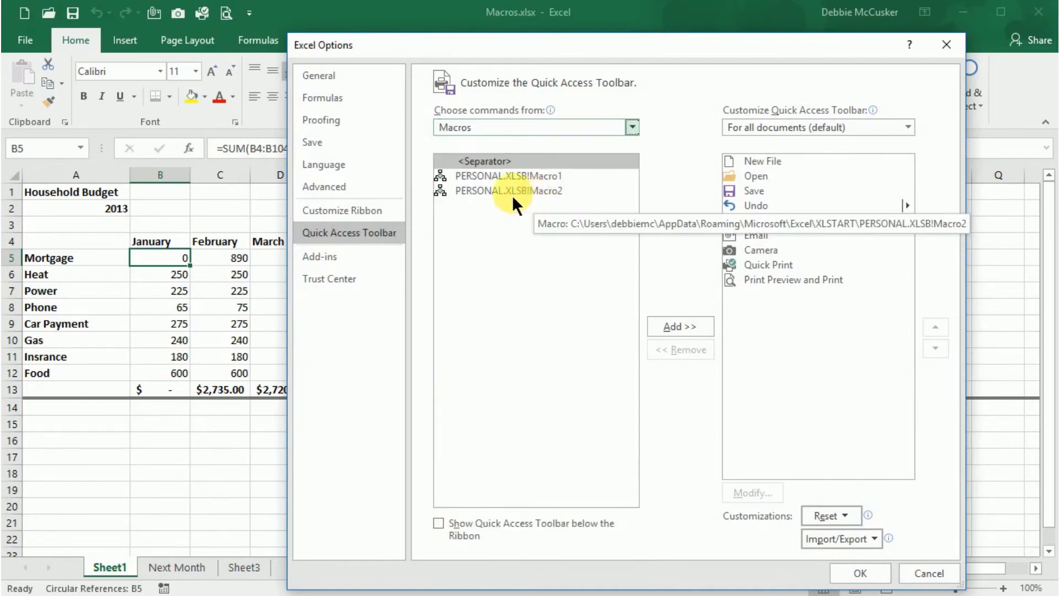
{"action": "left_click", "coordinate": [503, 194]}
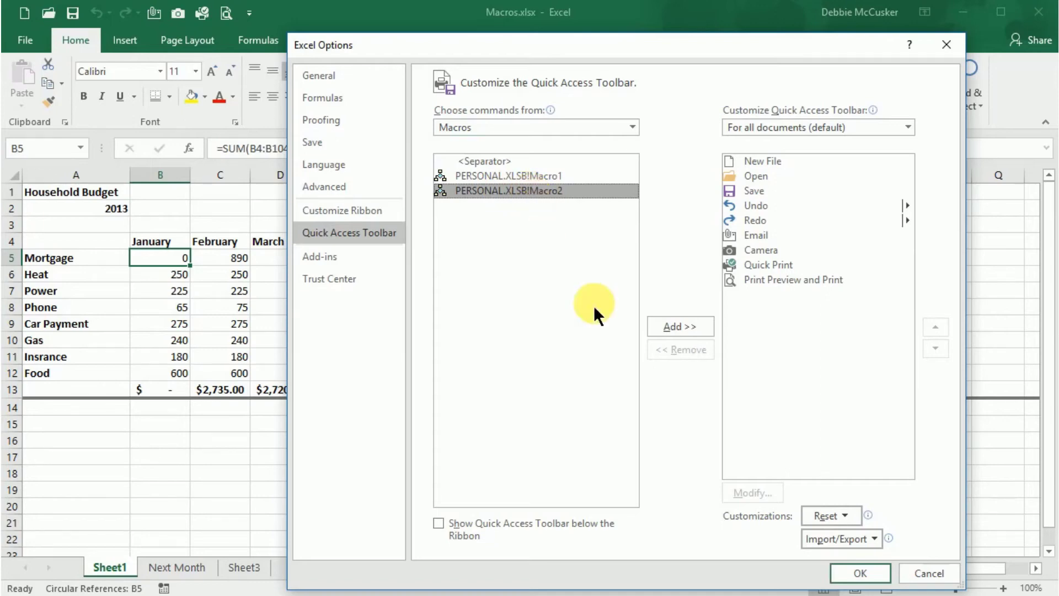
{"action": "left_click", "coordinate": [676, 323]}
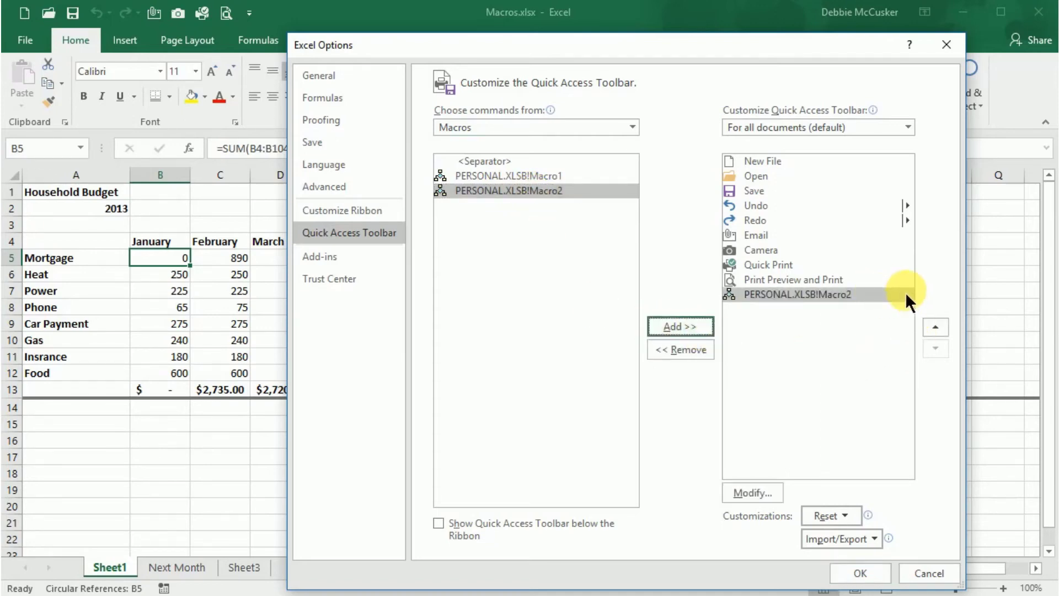
{"action": "left_click", "coordinate": [935, 326]}
{"action": "left_click", "coordinate": [934, 327]}
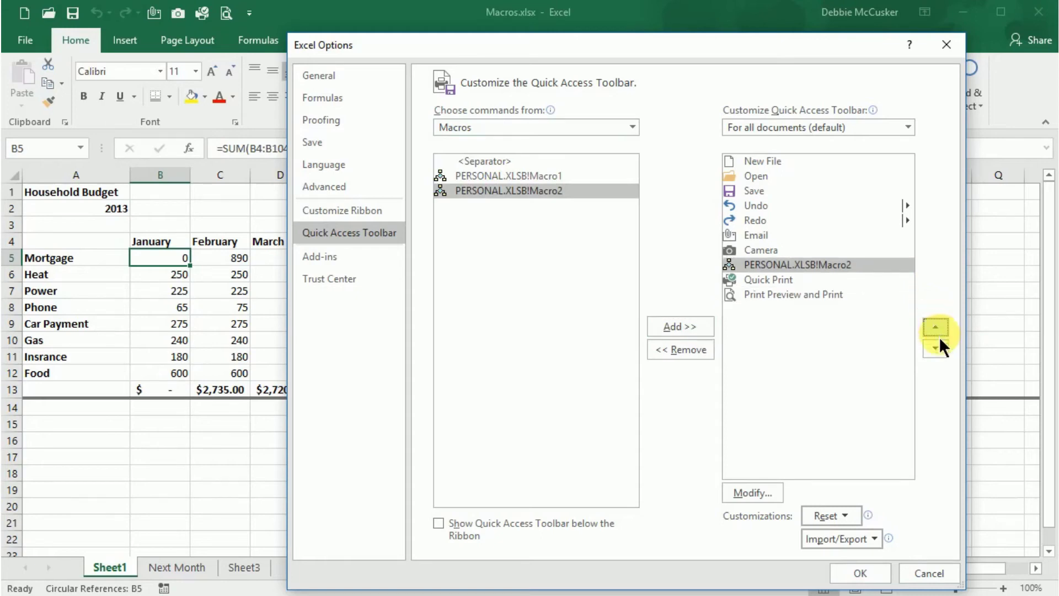
{"action": "left_click", "coordinate": [932, 351]}
{"action": "left_click", "coordinate": [932, 351]}
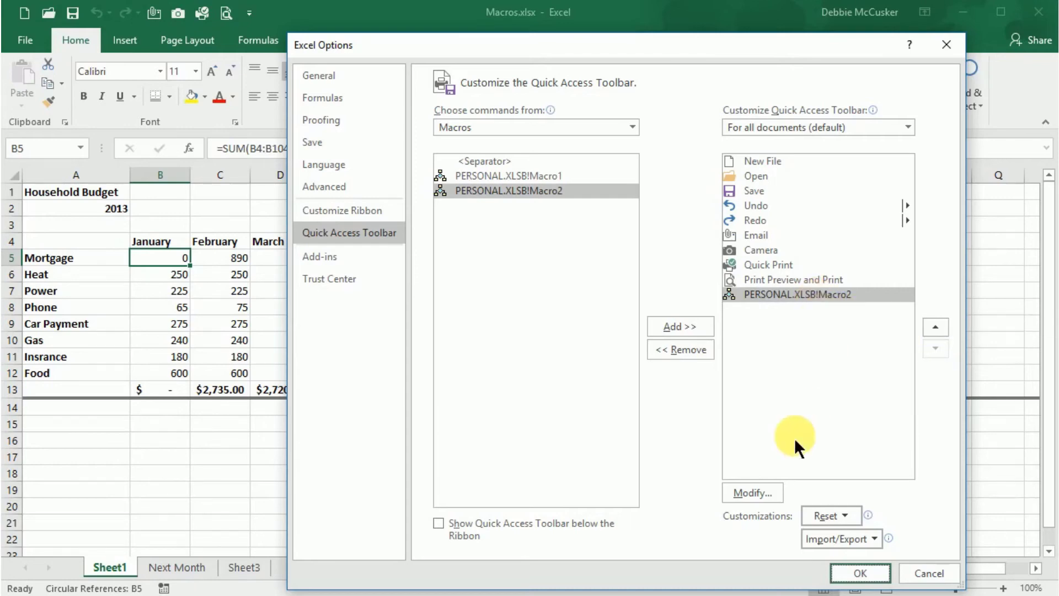
Rename the Macro2 toolbar entry to TestMacro2 with the information 'i' symbol
{"action": "left_click", "coordinate": [751, 492]}
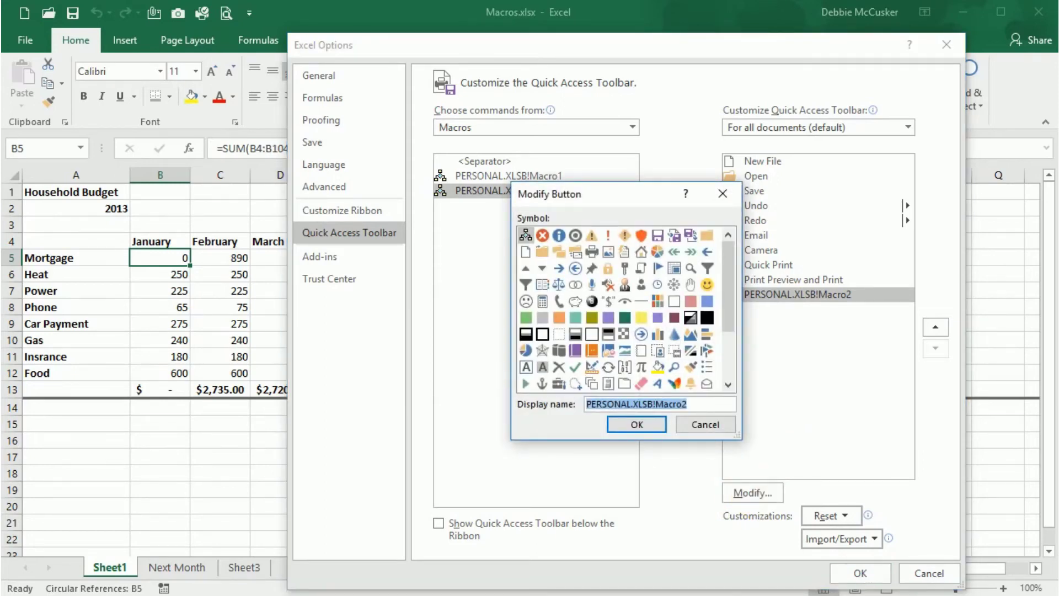
{"action": "type", "text": "TestMacro2"}
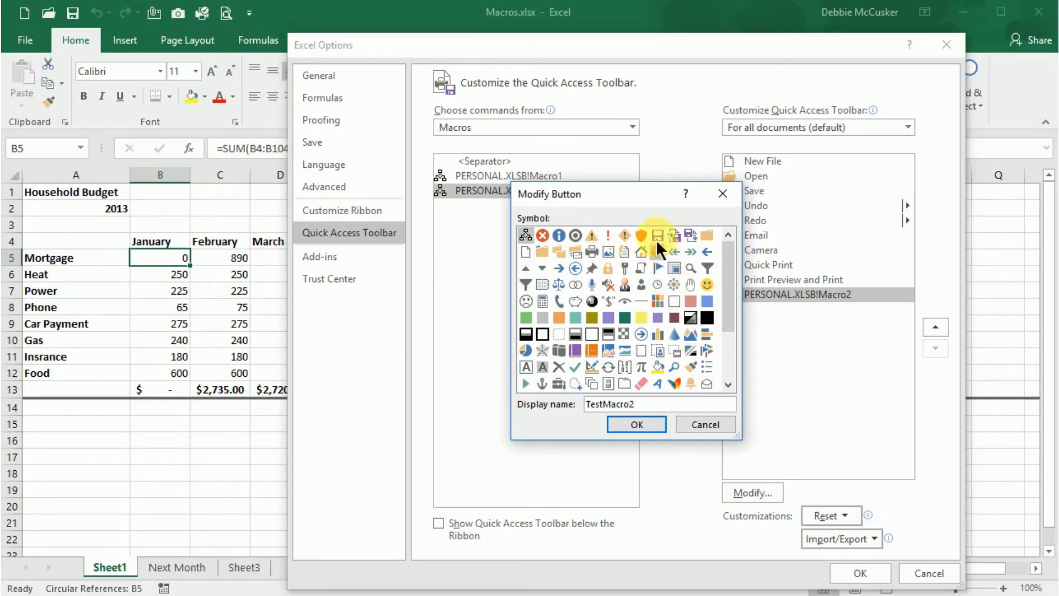
{"action": "left_click", "coordinate": [640, 236]}
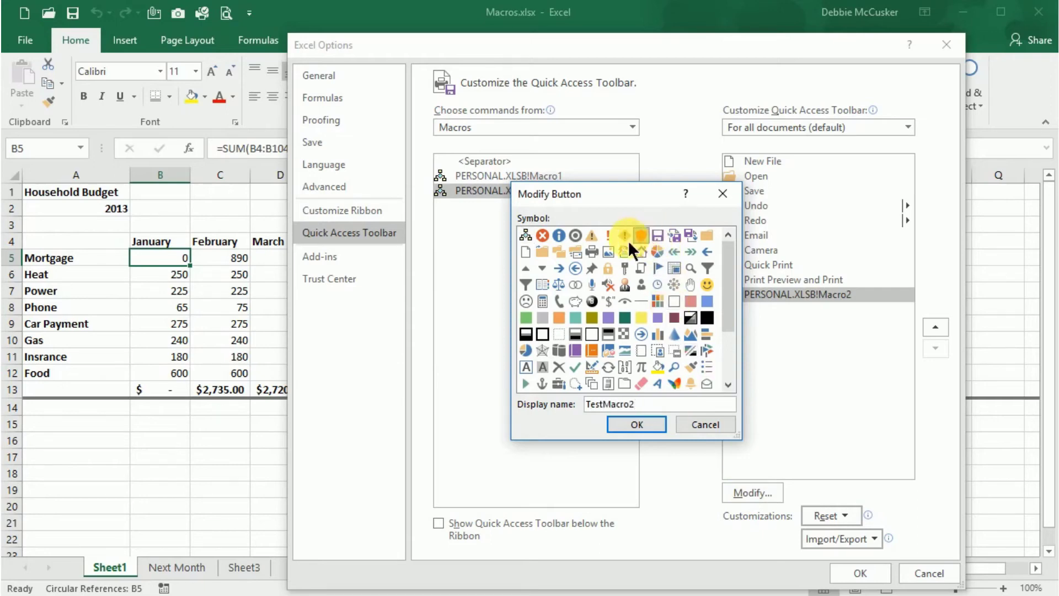
{"action": "left_click", "coordinate": [558, 237]}
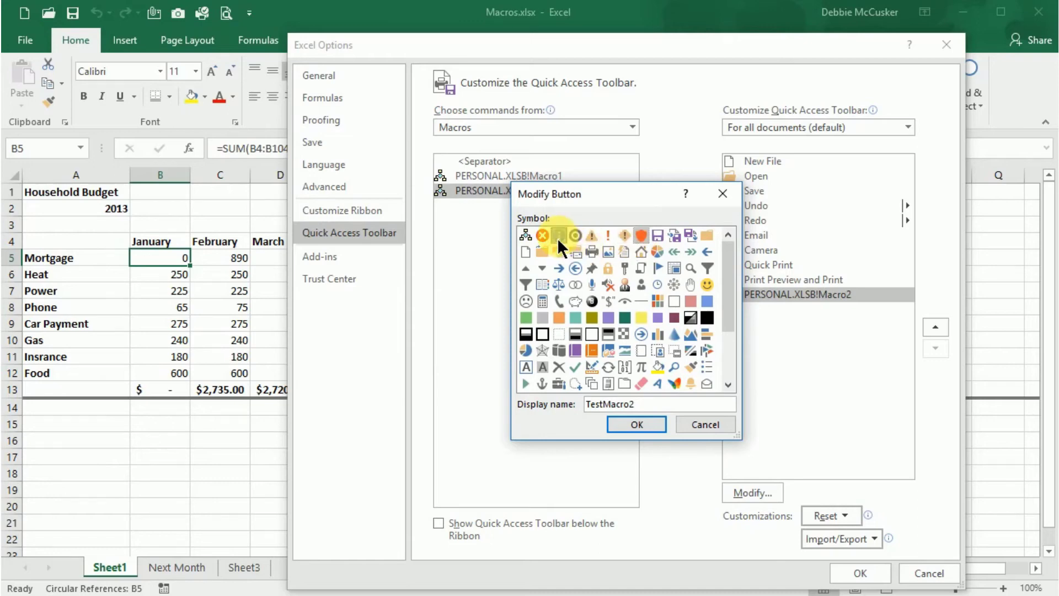
{"action": "left_click", "coordinate": [628, 422]}
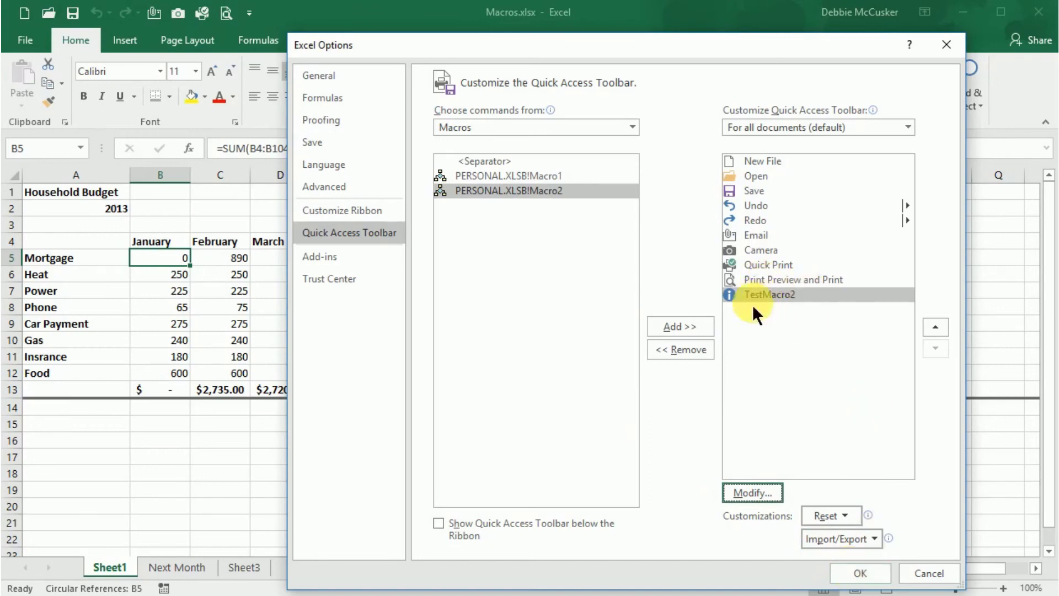
Save the TestMacro2 Quick Access Toolbar button, then show the Developer ribbon's macro tools
{"action": "left_click", "coordinate": [848, 571]}
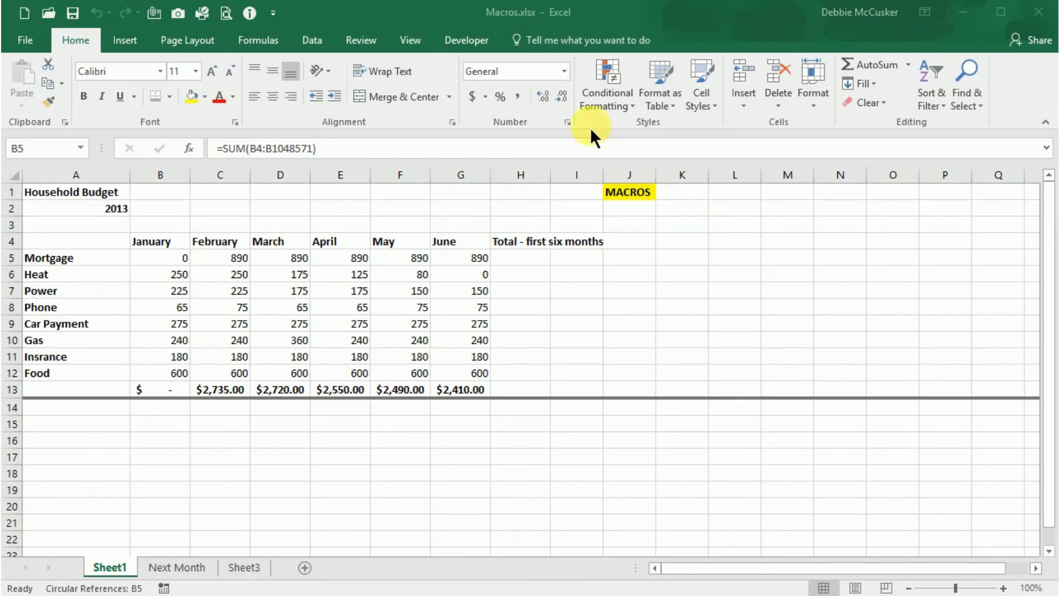
{"action": "left_click", "coordinate": [466, 39]}
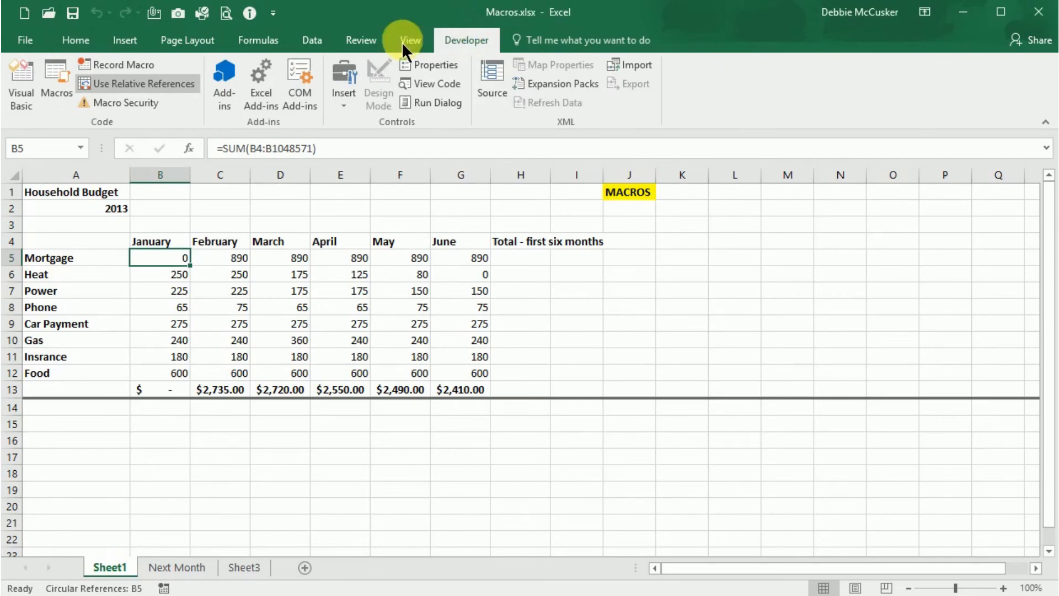
{"action": "left_click", "coordinate": [134, 105]}
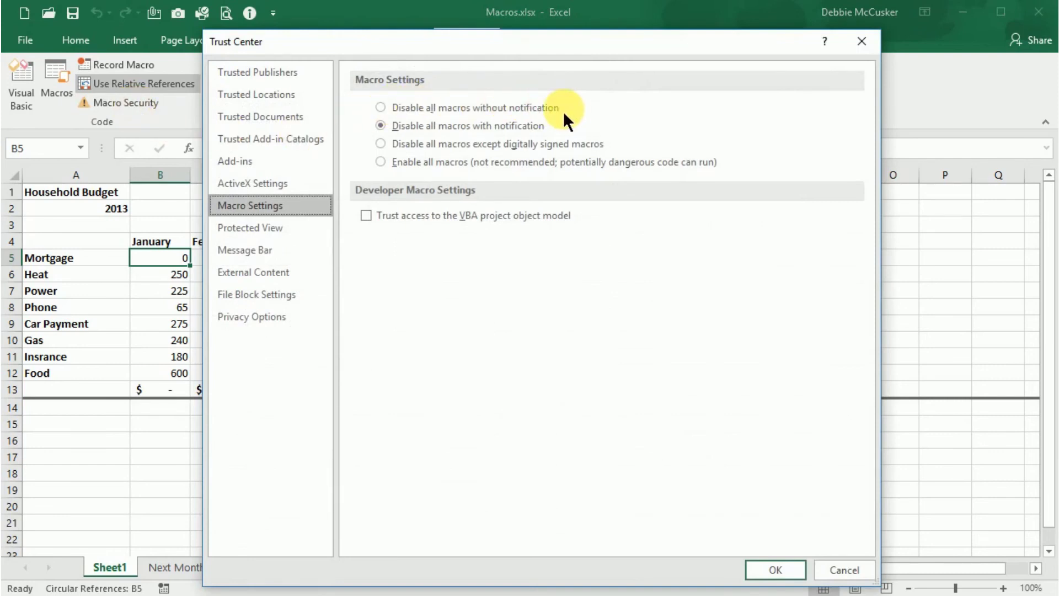
{"action": "left_click", "coordinate": [381, 108]}
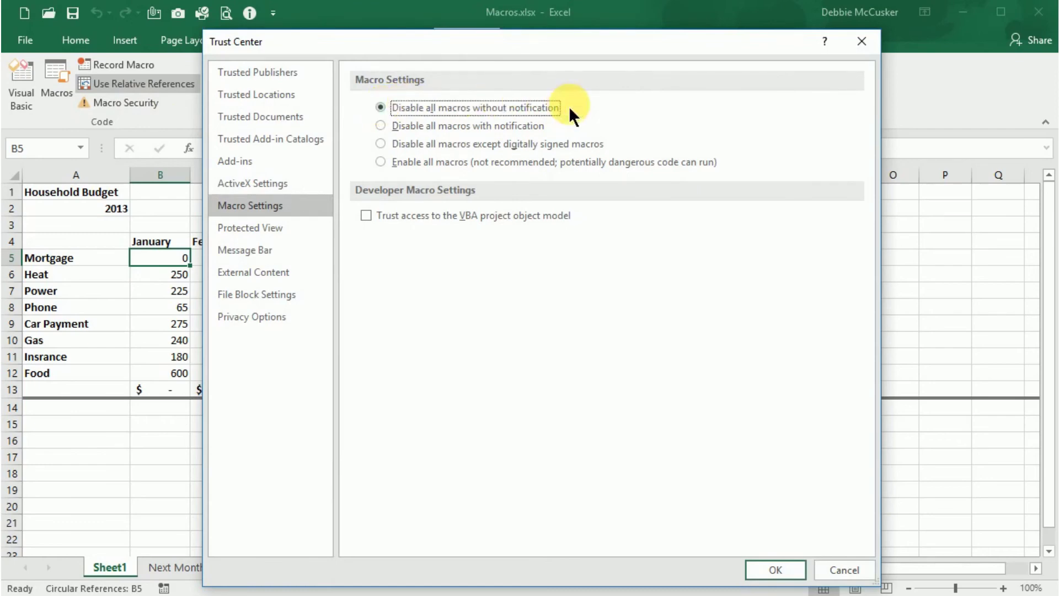
{"action": "left_click", "coordinate": [380, 126]}
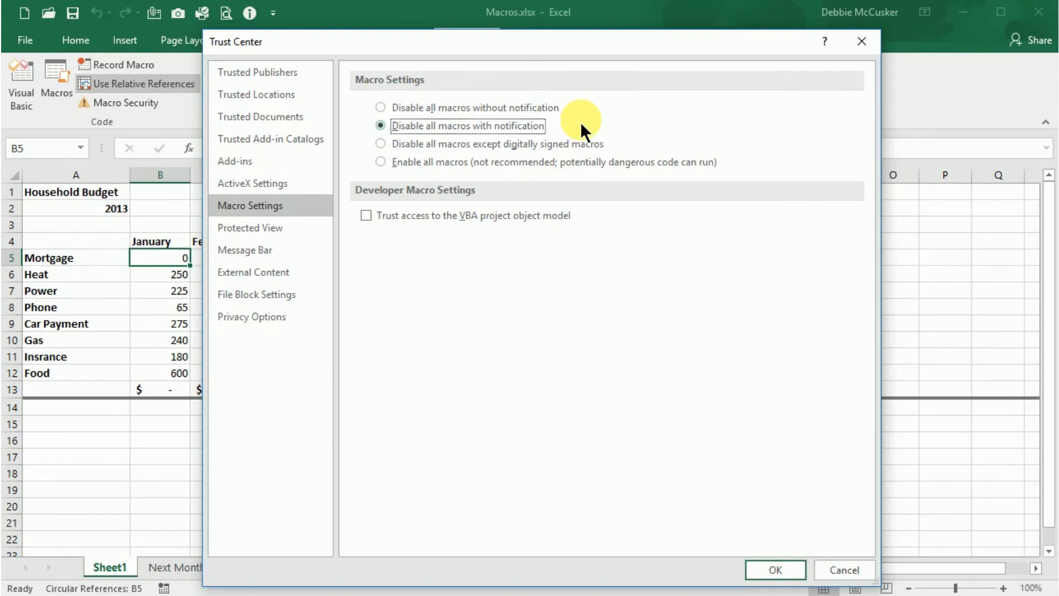
{"action": "left_click", "coordinate": [381, 144]}
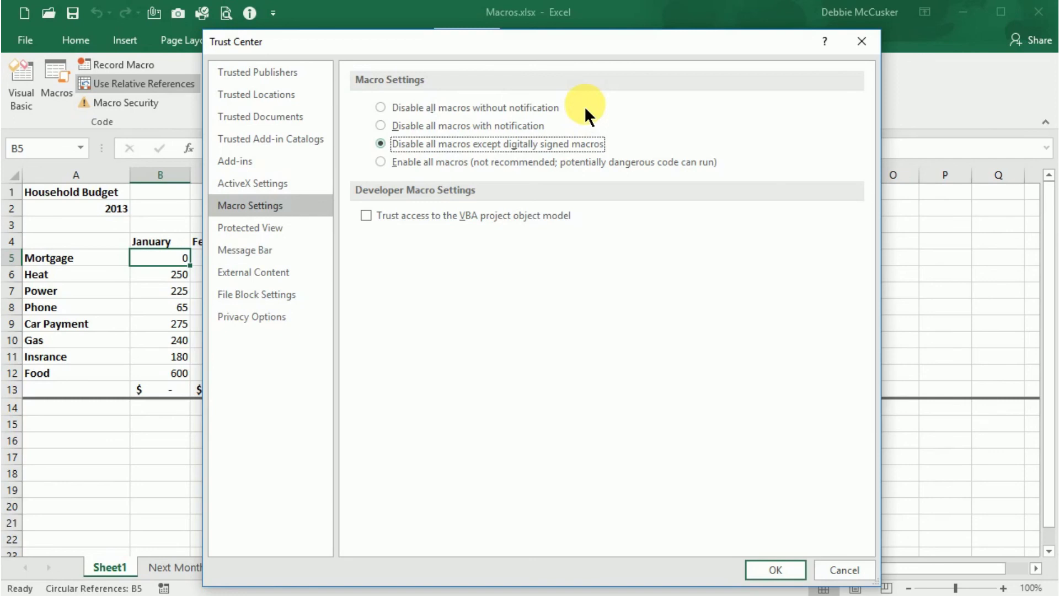
{"action": "left_click", "coordinate": [380, 161]}
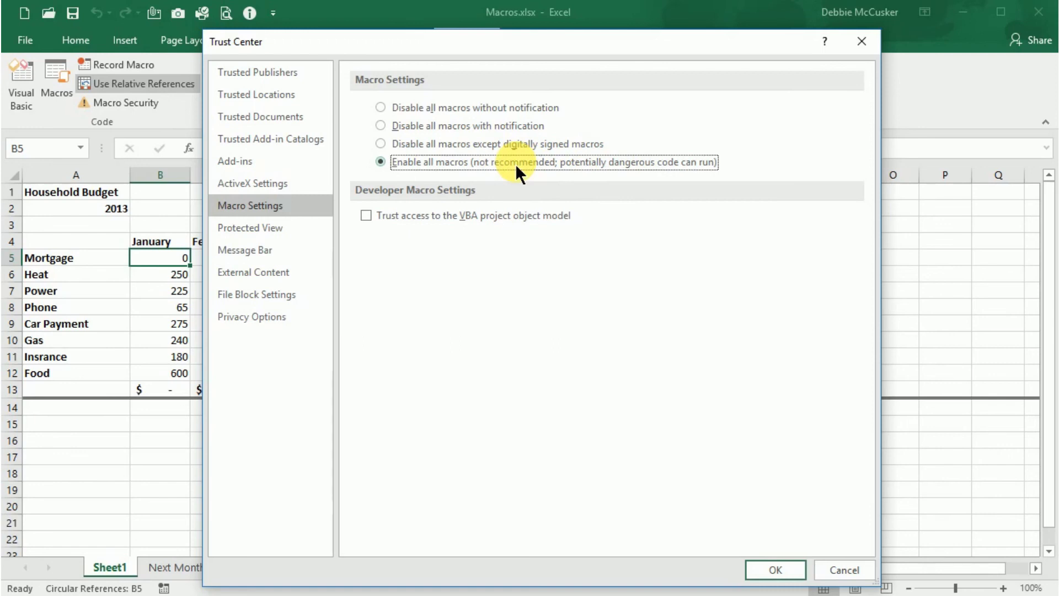
{"action": "left_click", "coordinate": [378, 124]}
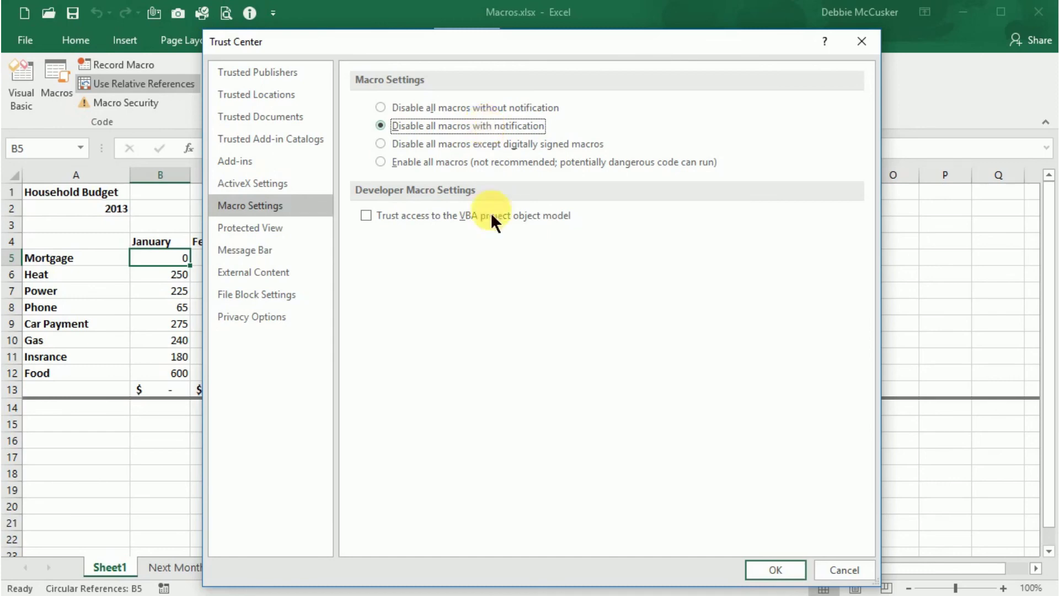
{"action": "left_click", "coordinate": [779, 571]}
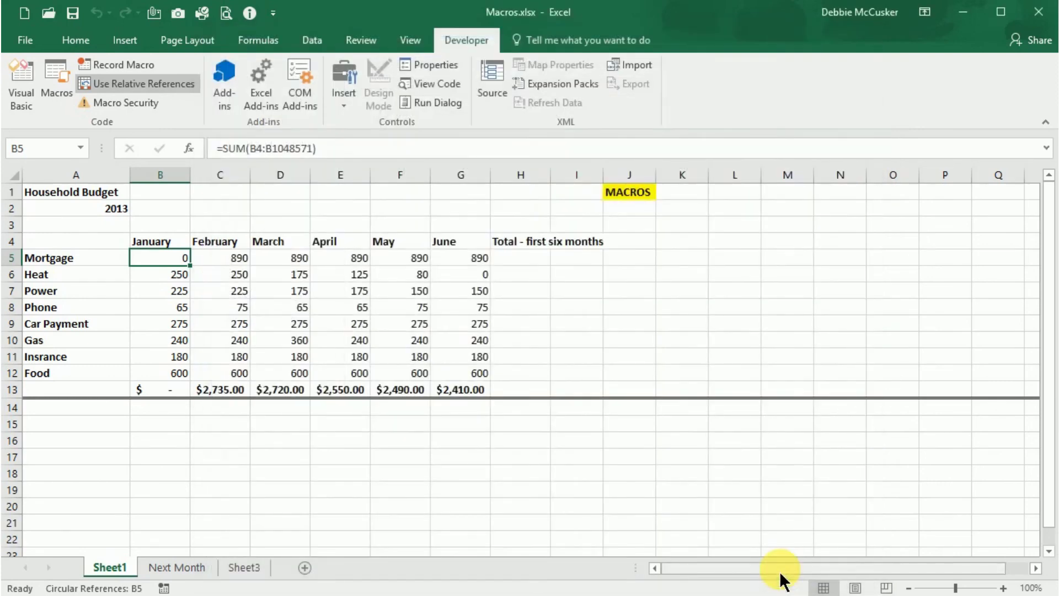